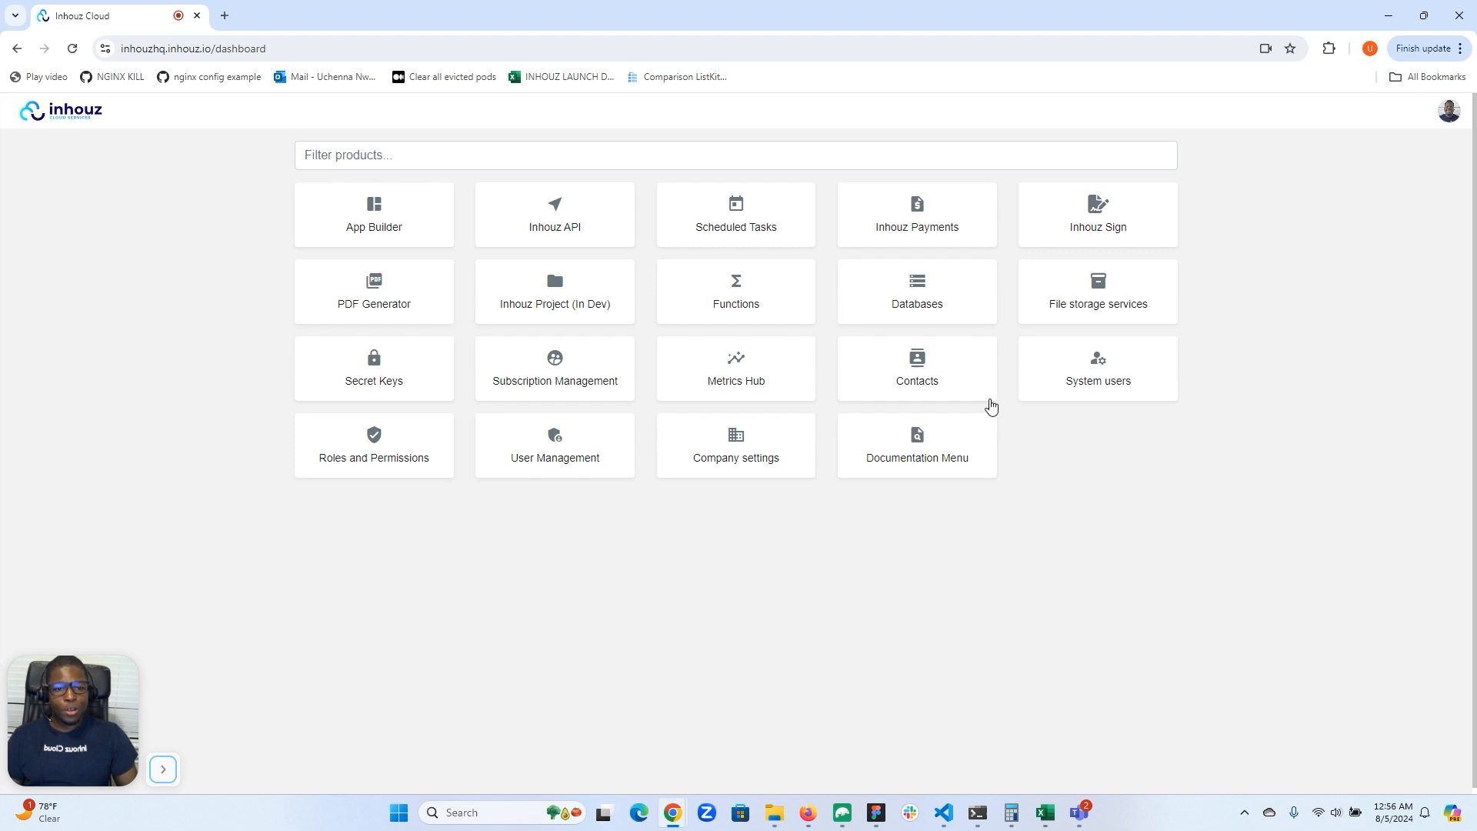
Step: Review the fields a new file storage service requires for AWS S3, Azure Blob Storage and Google Cloud Storage, without creating one
left_click(1101, 297)
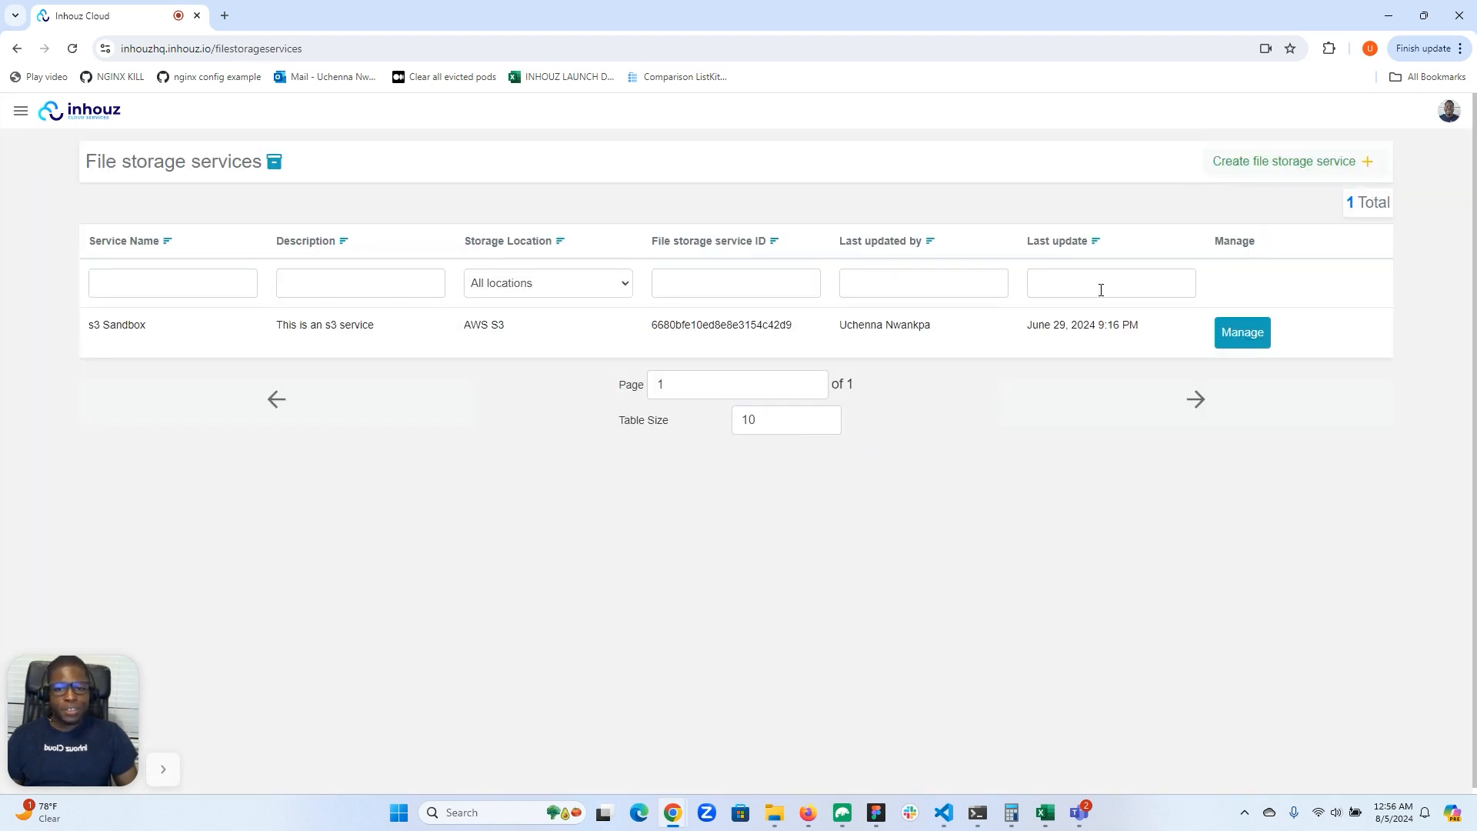
left_click(1231, 171)
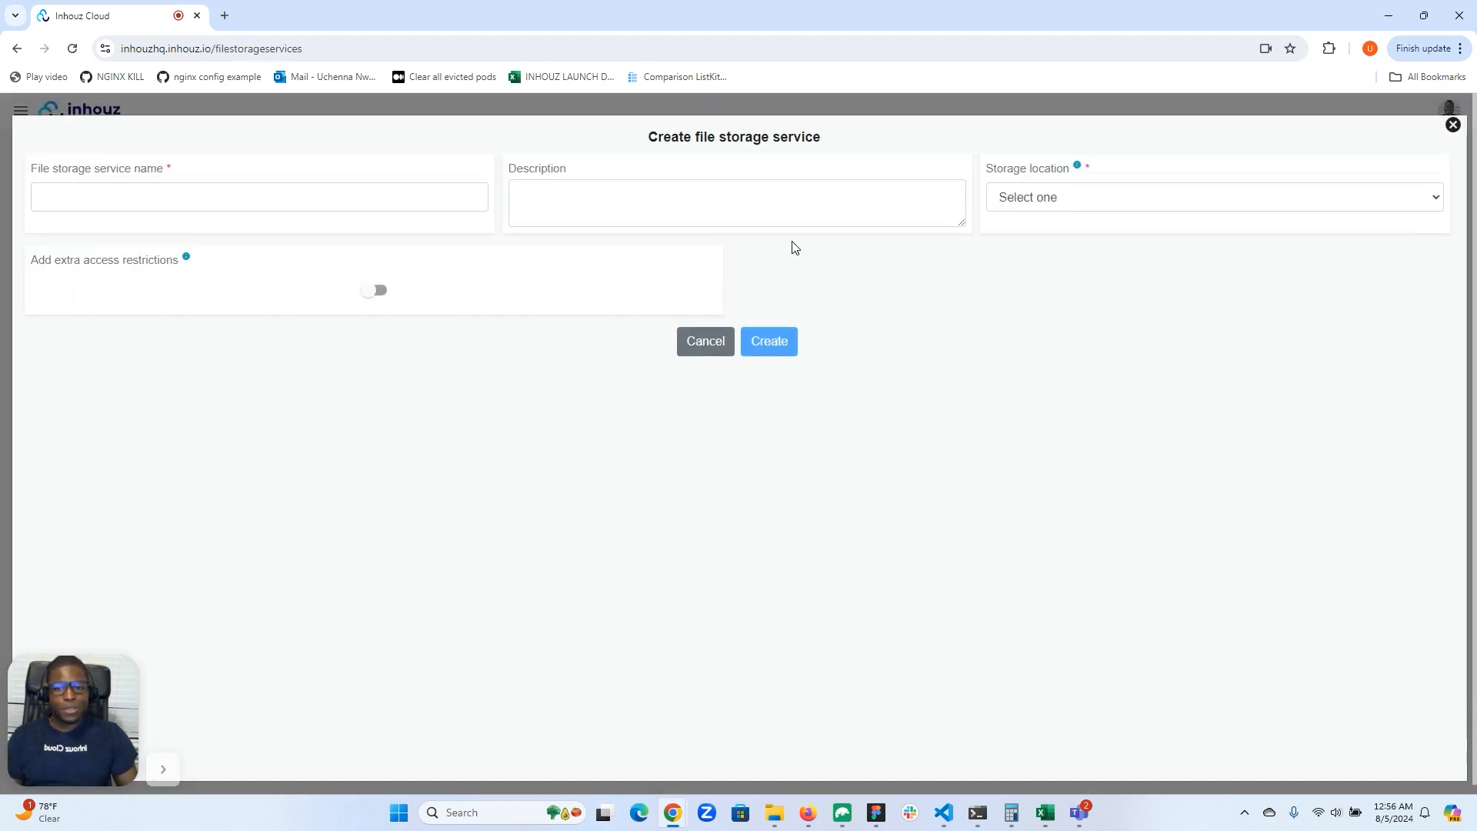
left_click(1193, 194)
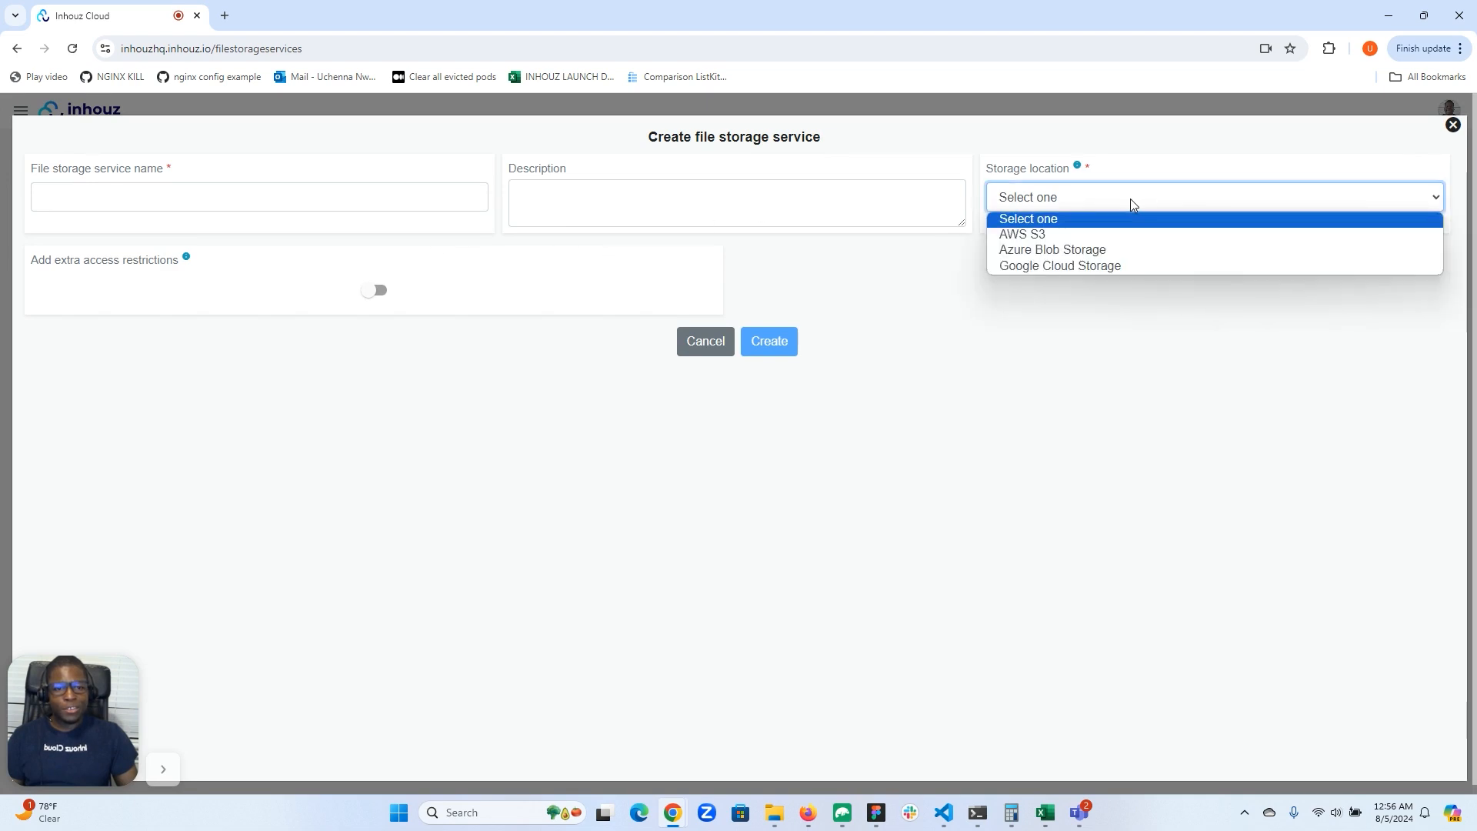
left_click(1032, 236)
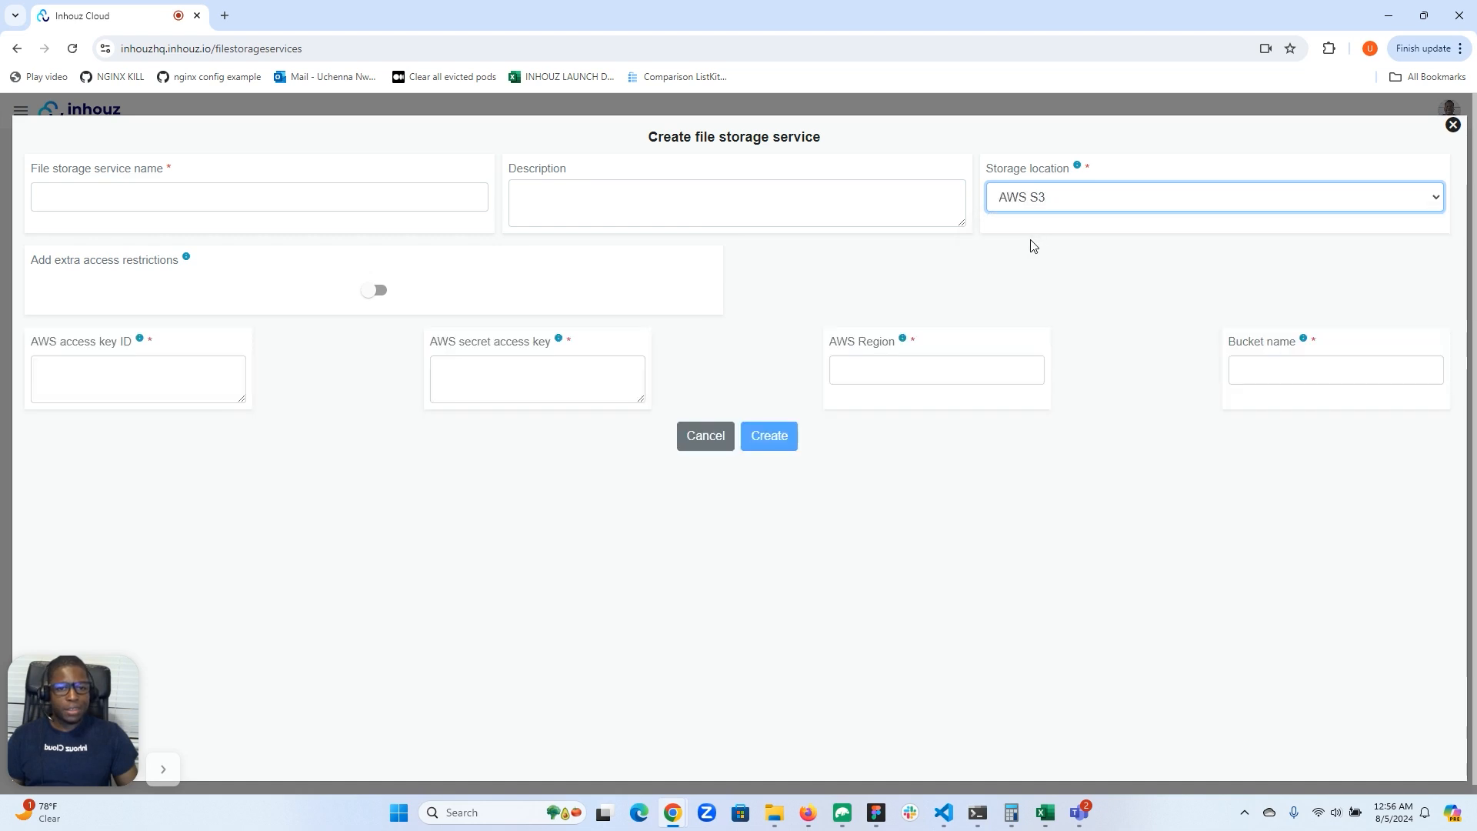
left_click(1088, 198)
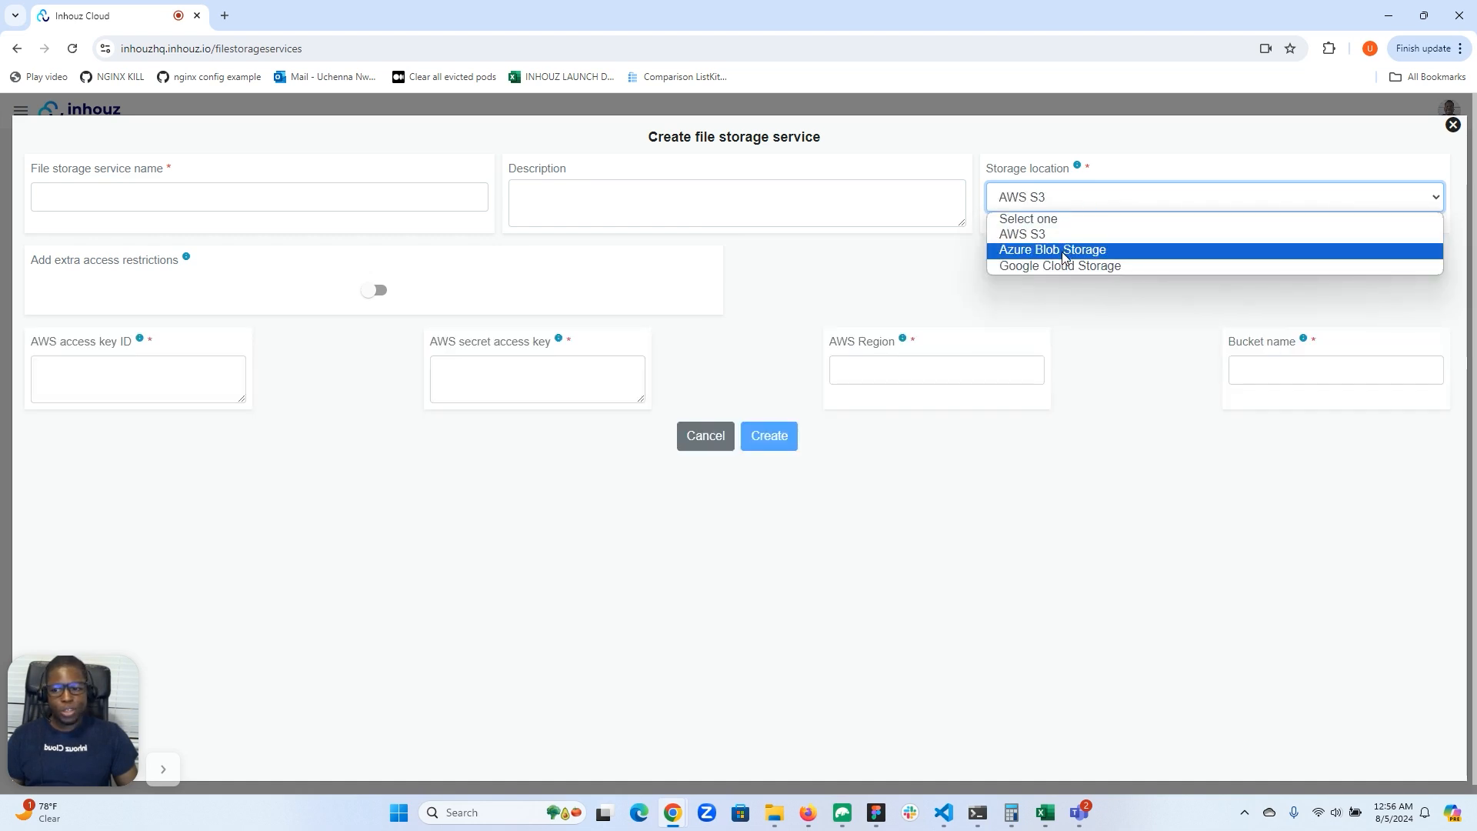
left_click(1063, 257)
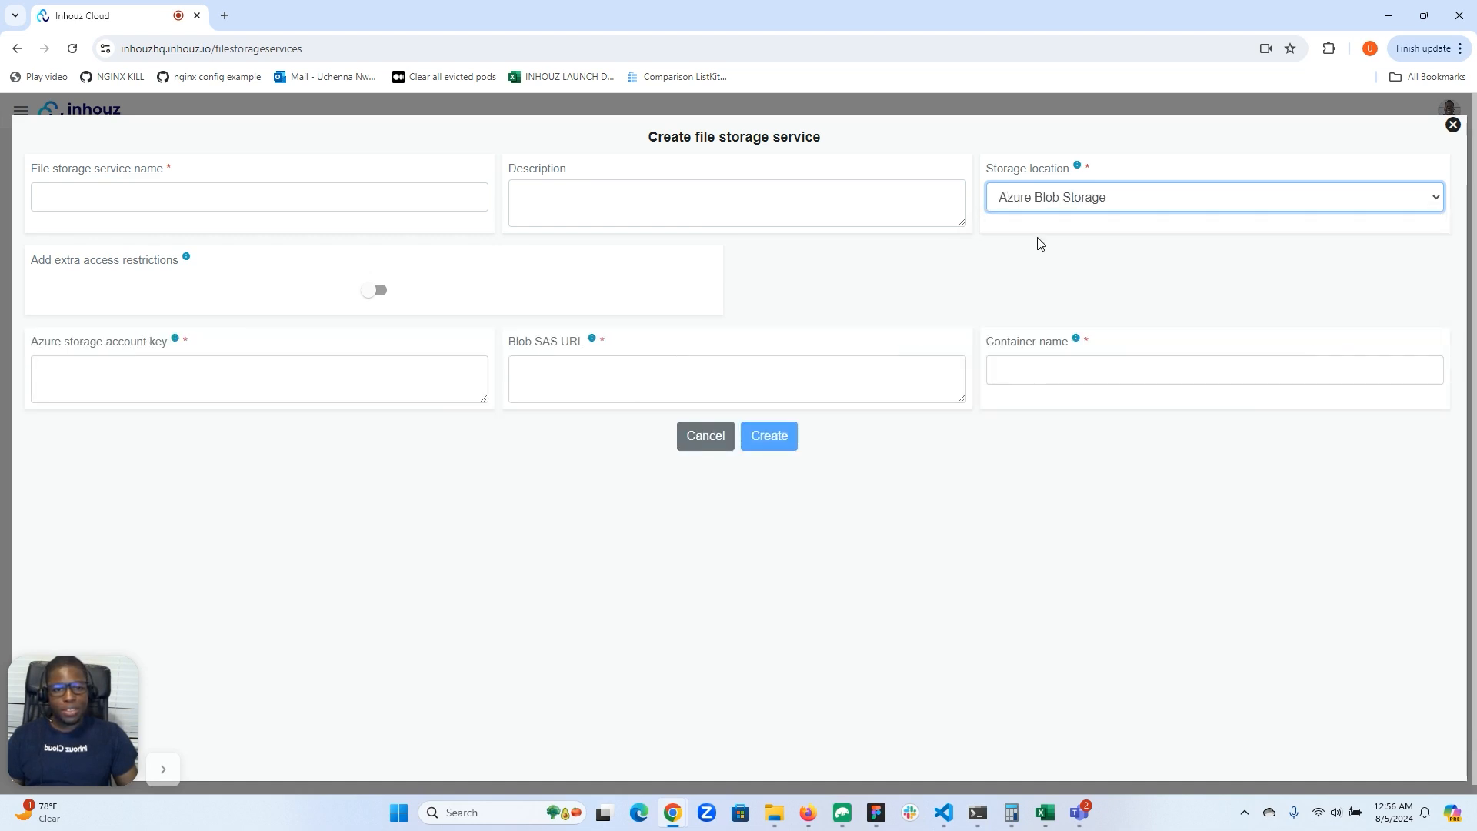
left_click(1049, 200)
left_click(1034, 267)
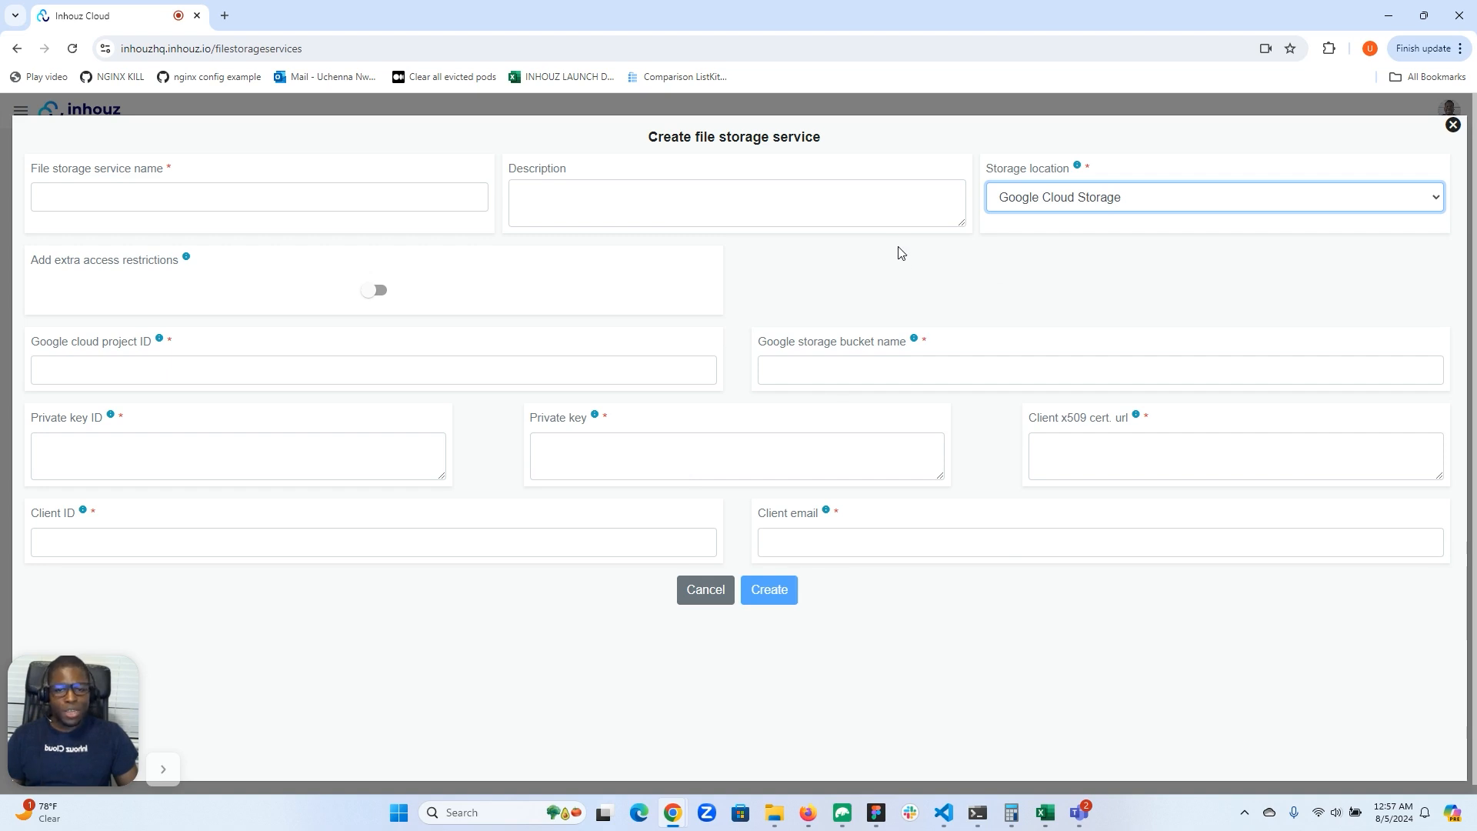
left_click(1453, 126)
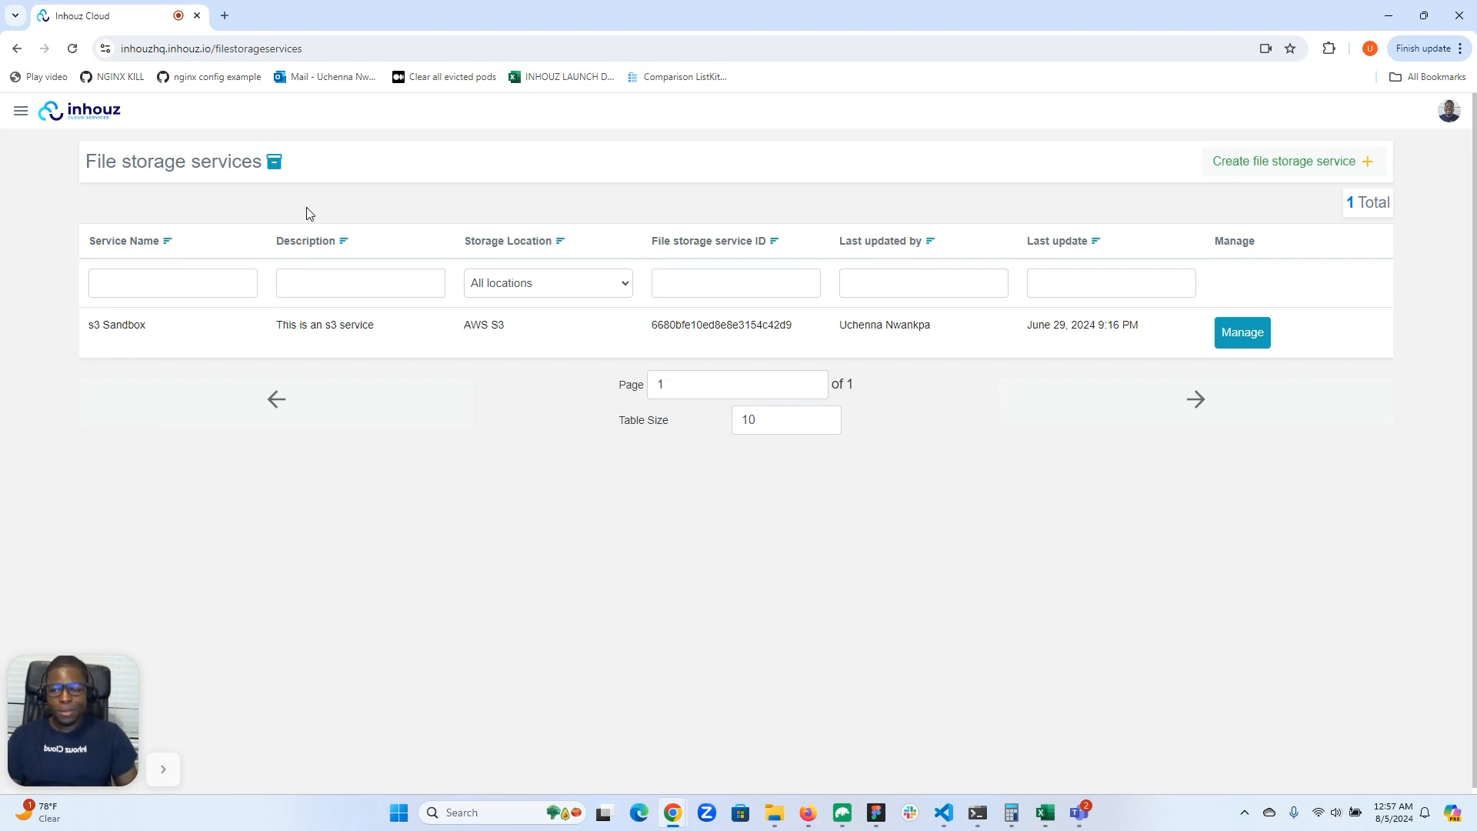
Step: Start a new Inhouz Sign document and set its draft, attachment and final document file storage services to s3 Sandbox
left_click(83, 114)
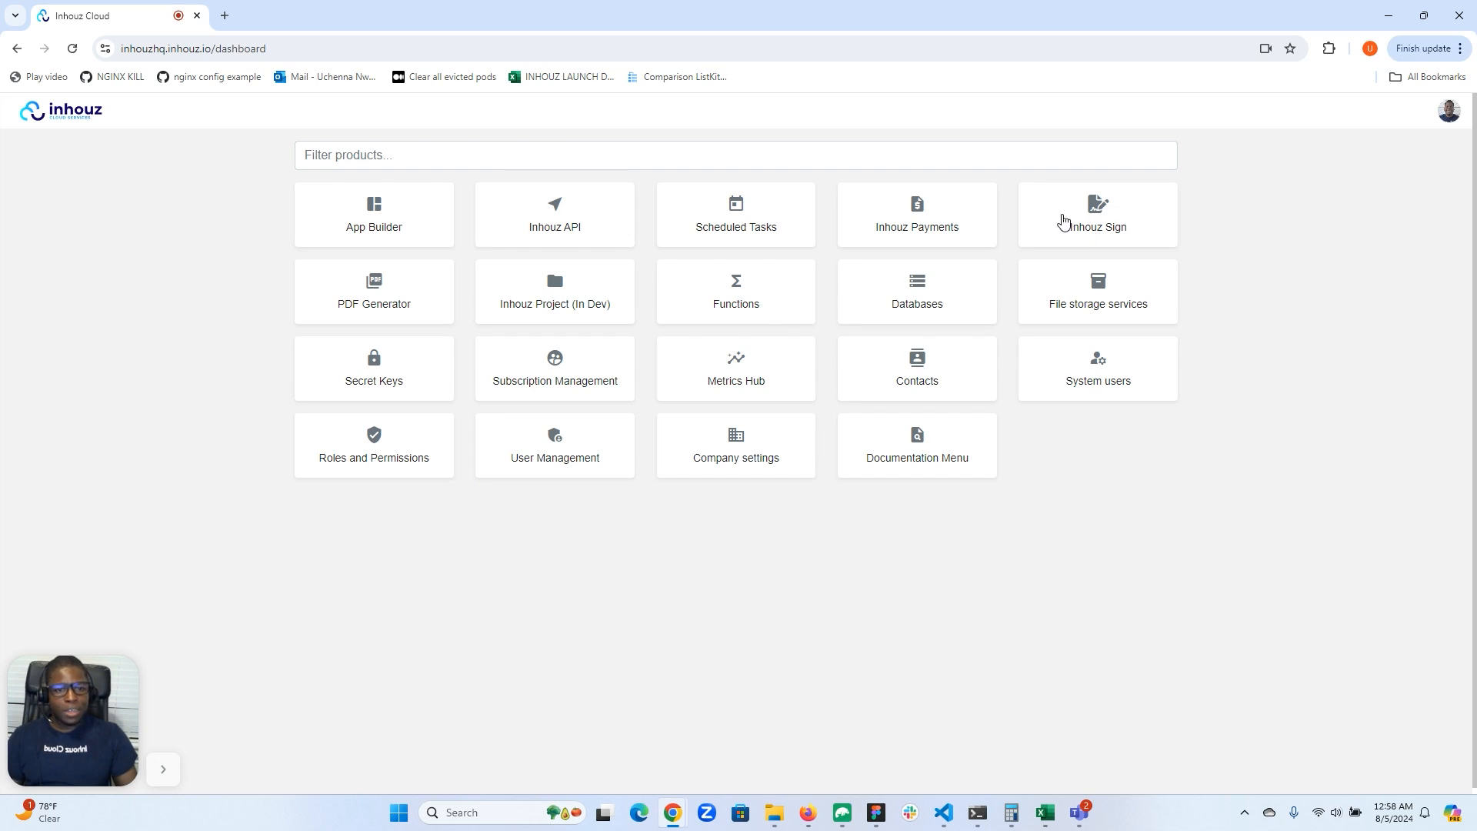
left_click(1062, 221)
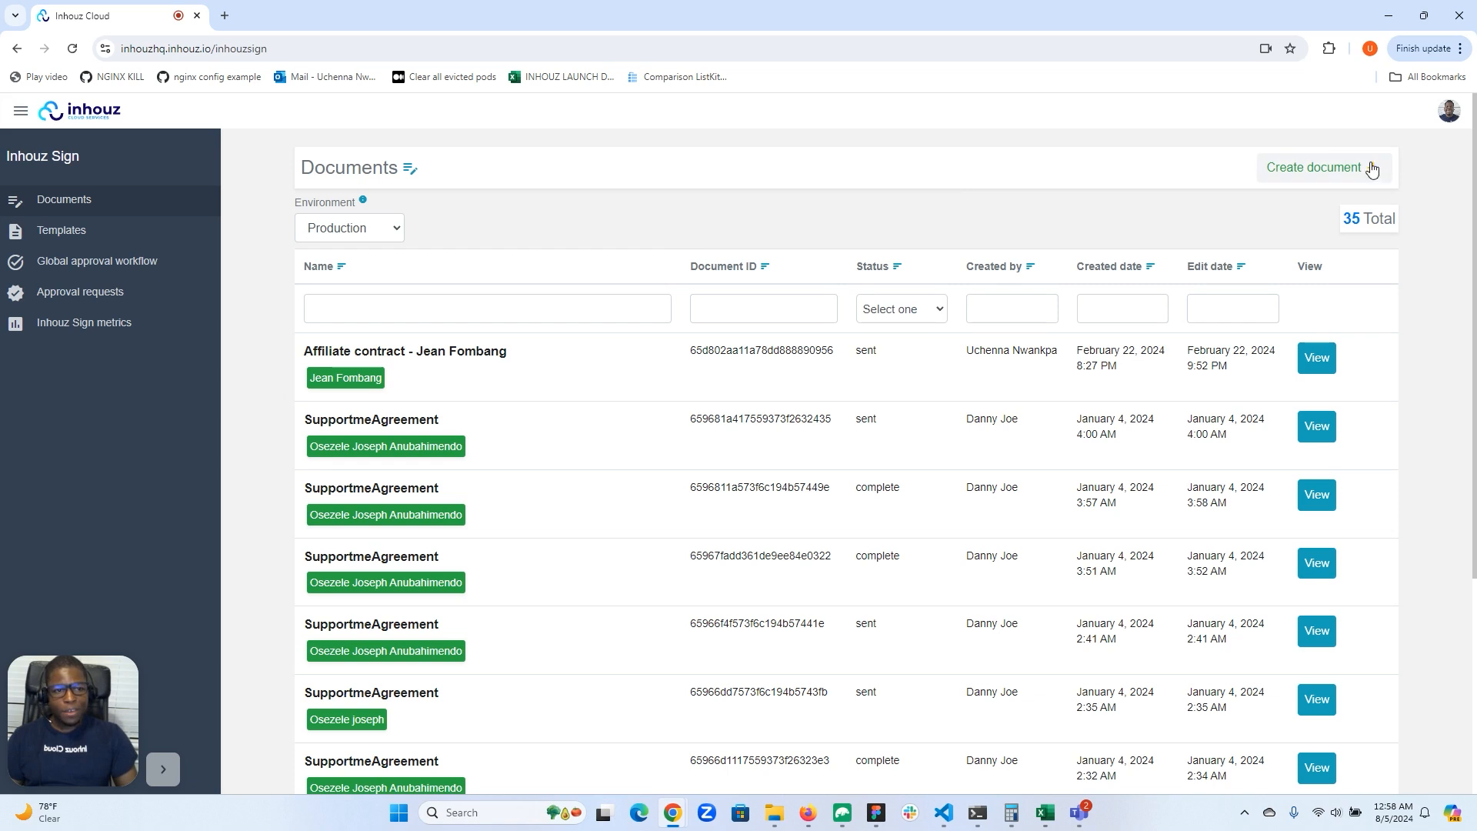
left_click(1328, 167)
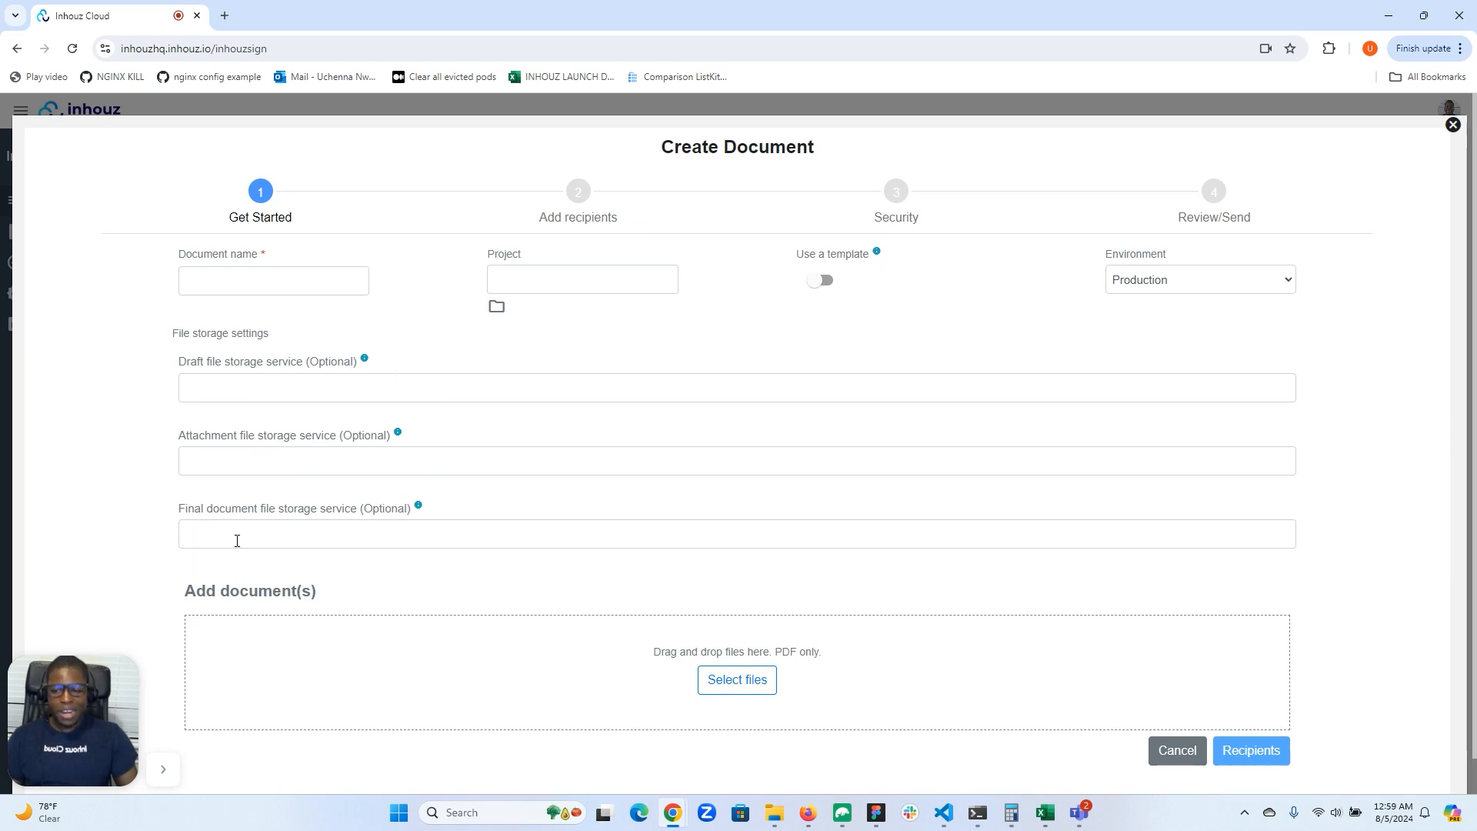
left_click(279, 392)
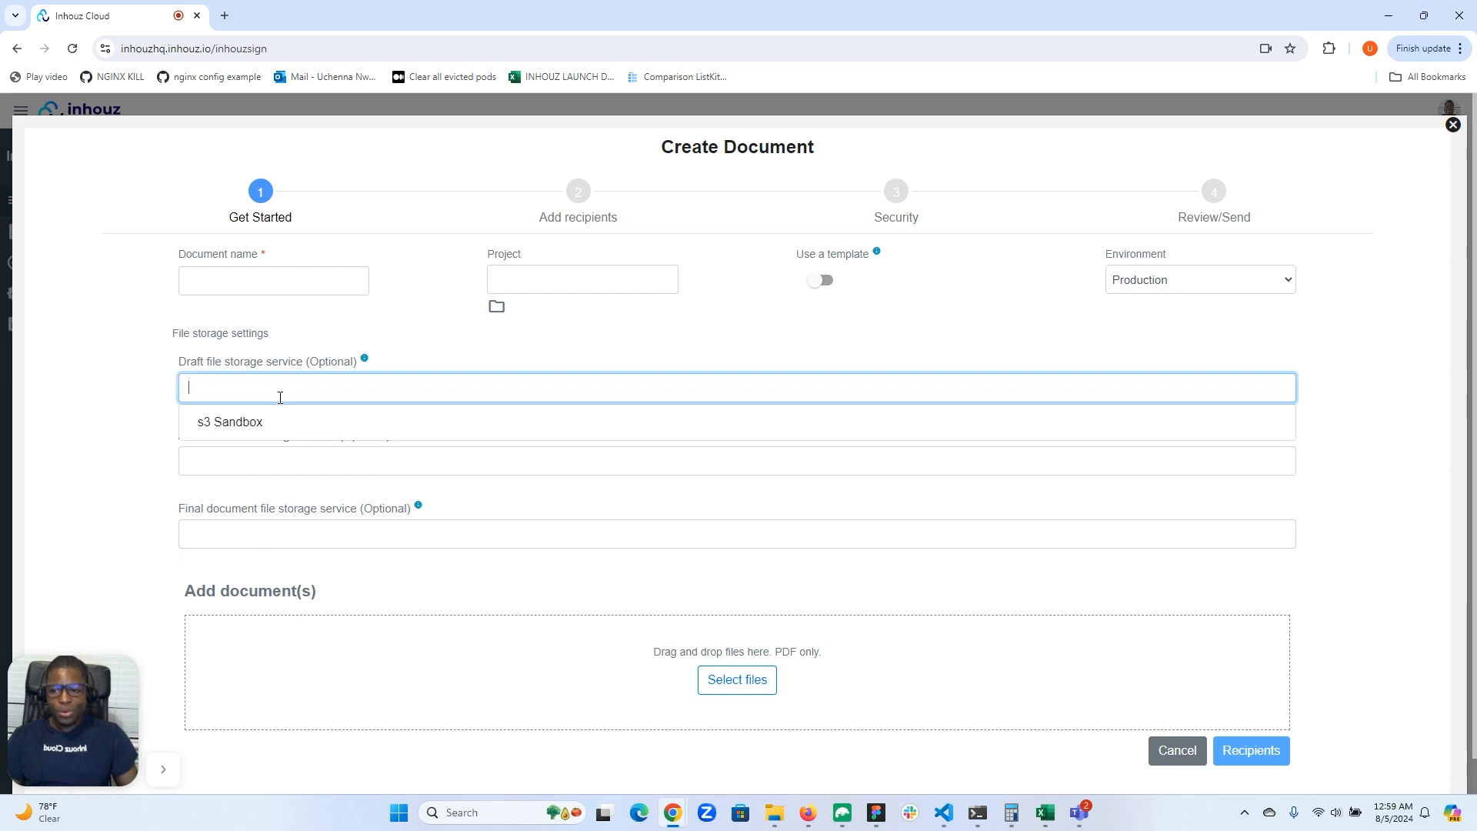
left_click(237, 427)
left_click(234, 464)
left_click(229, 508)
left_click(224, 536)
left_click(223, 569)
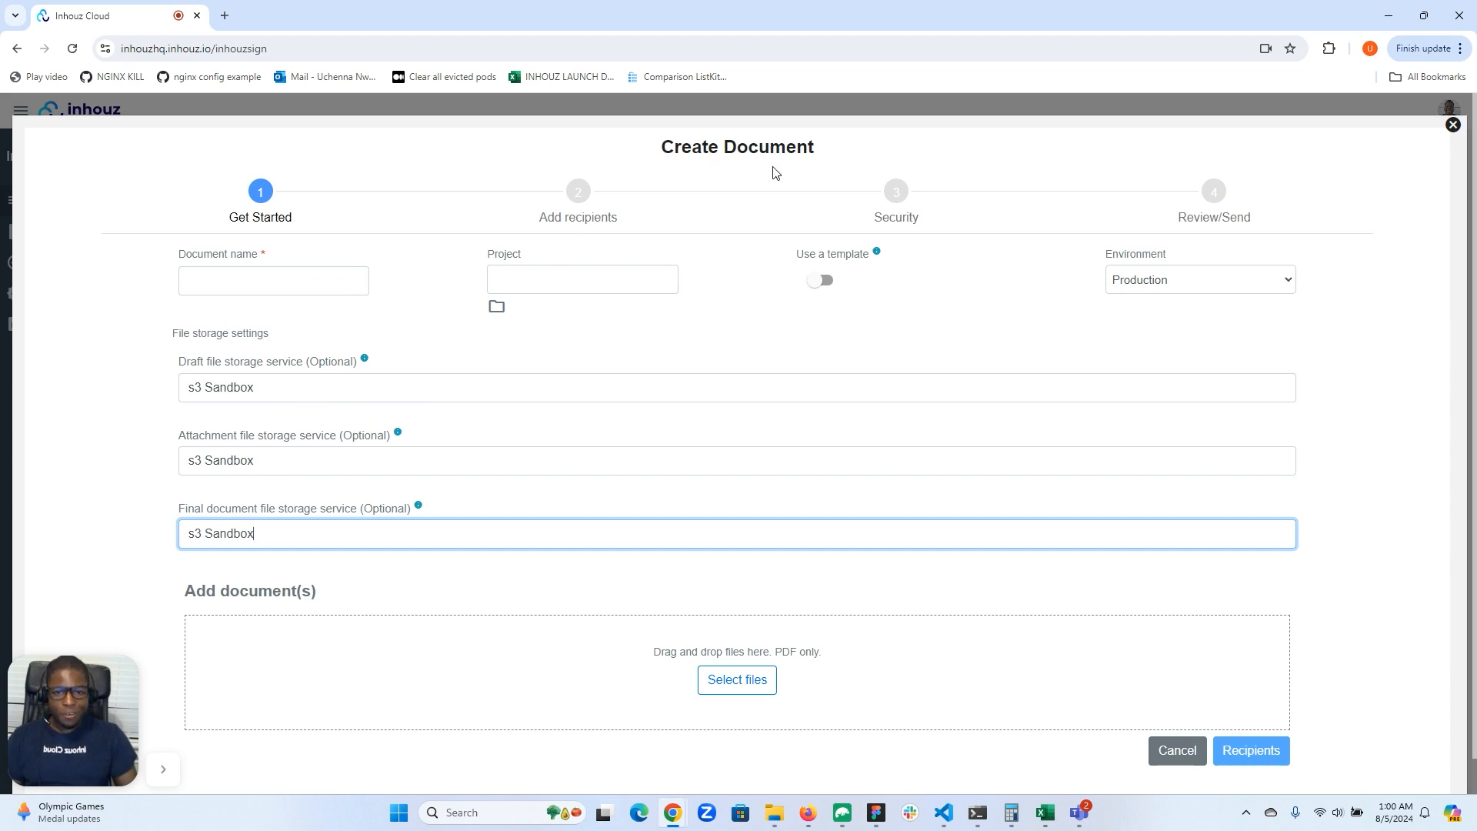
Step: Enable template use for the new document, check its draft and final storage service choices, and discard the document
left_click(828, 282)
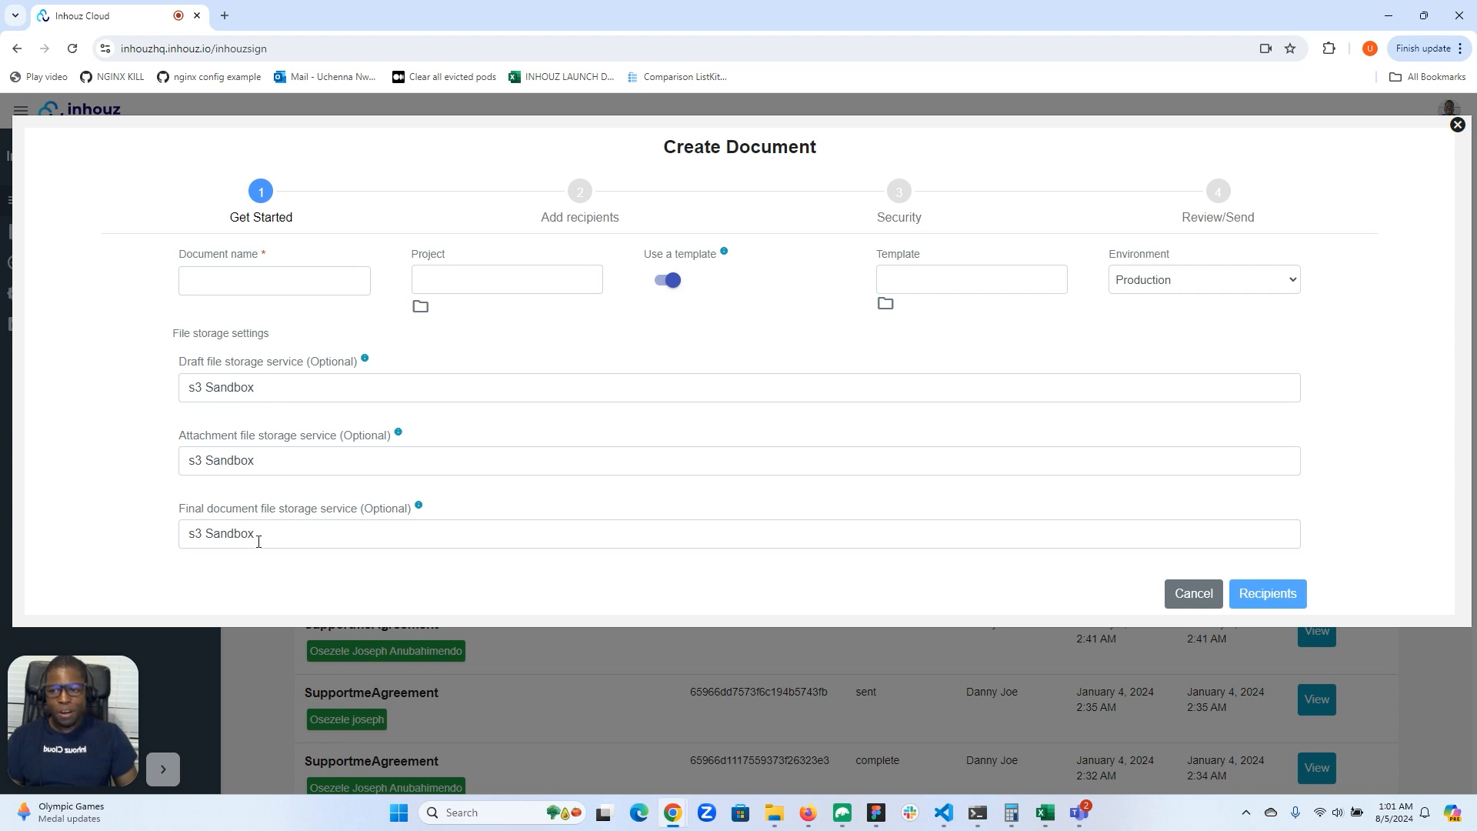
left_click(301, 391)
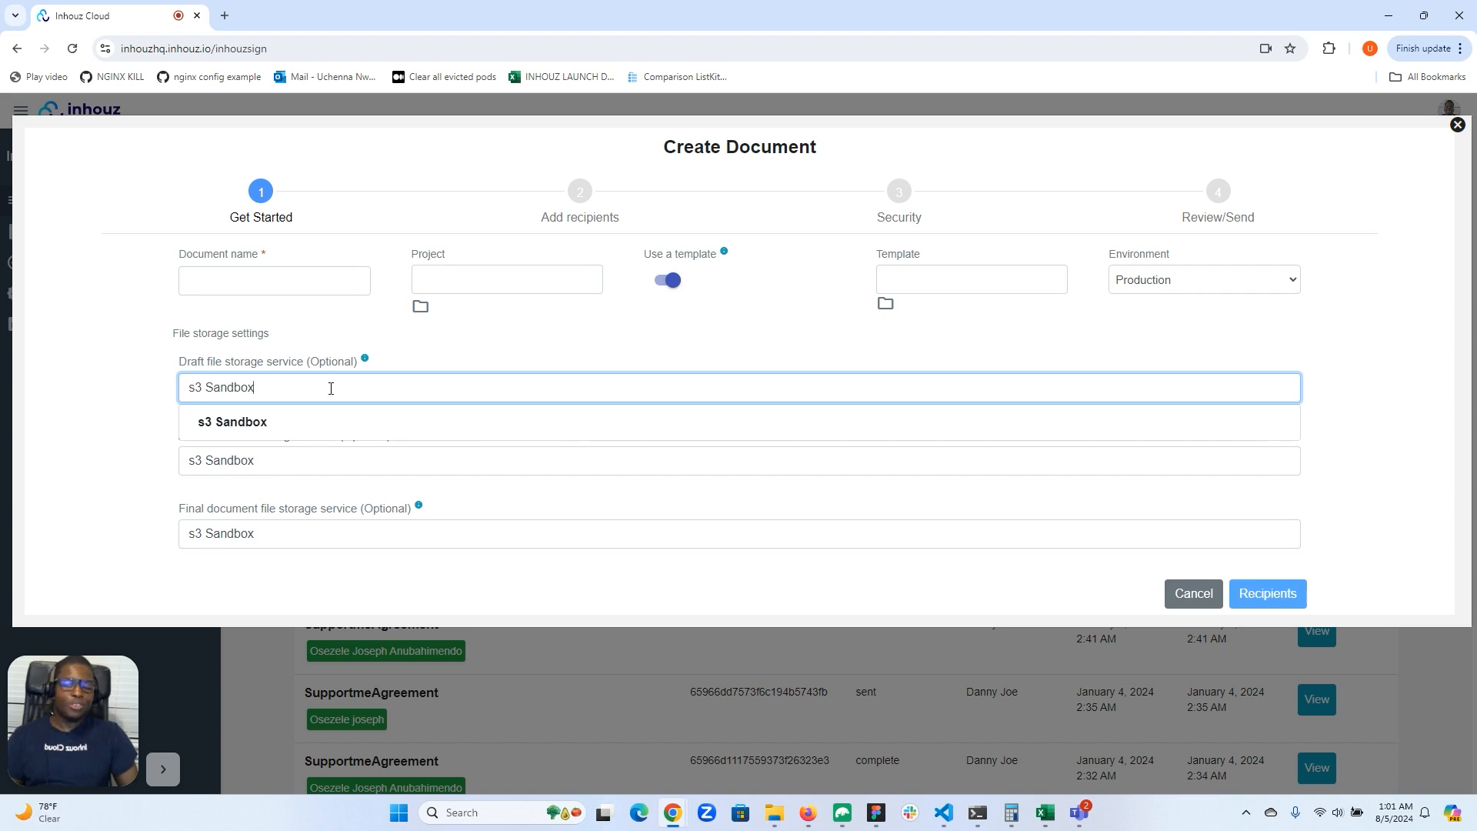
left_click(152, 440)
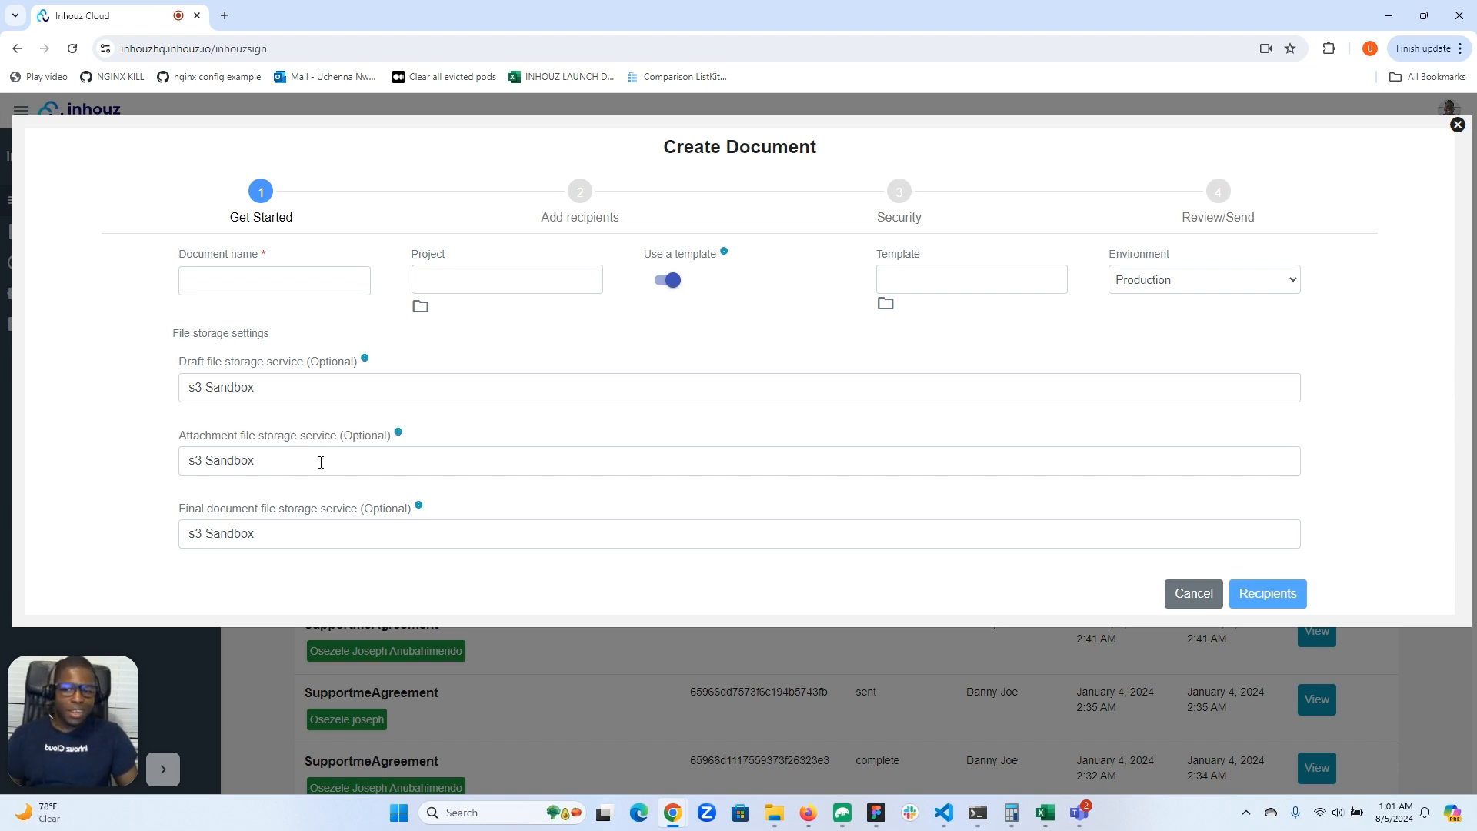
left_click(269, 539)
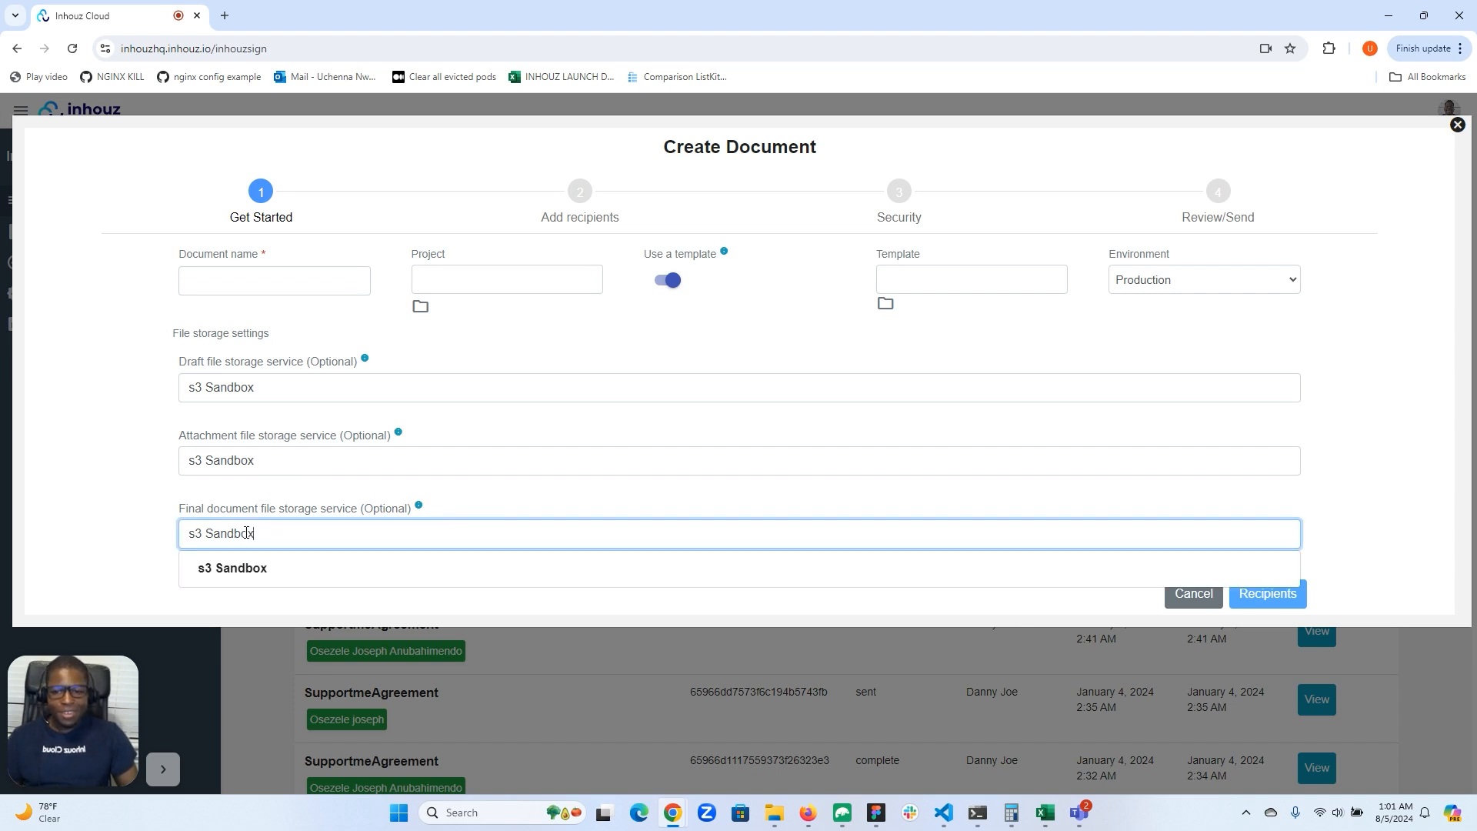
left_click(112, 494)
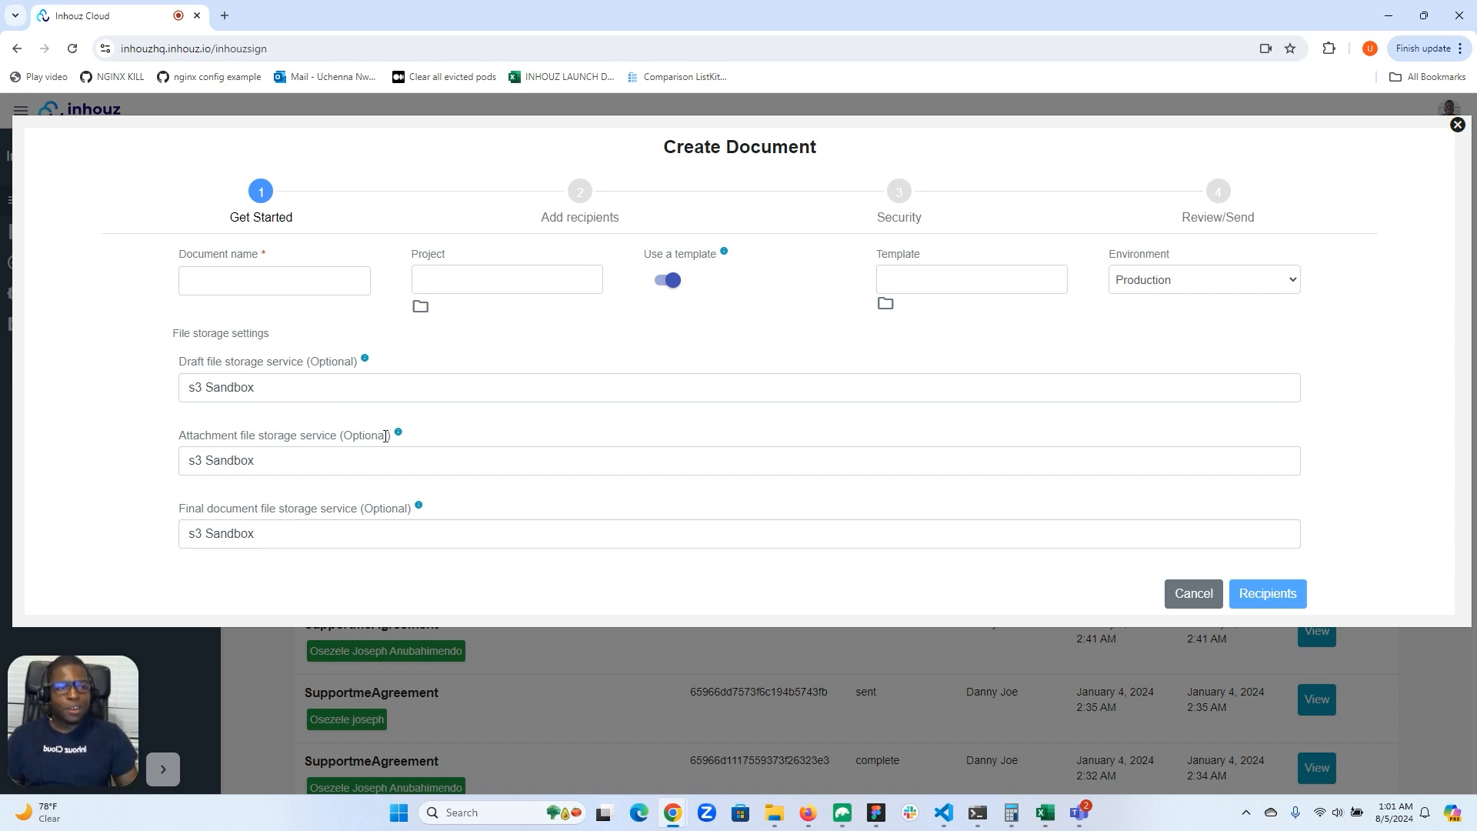
left_click(1458, 126)
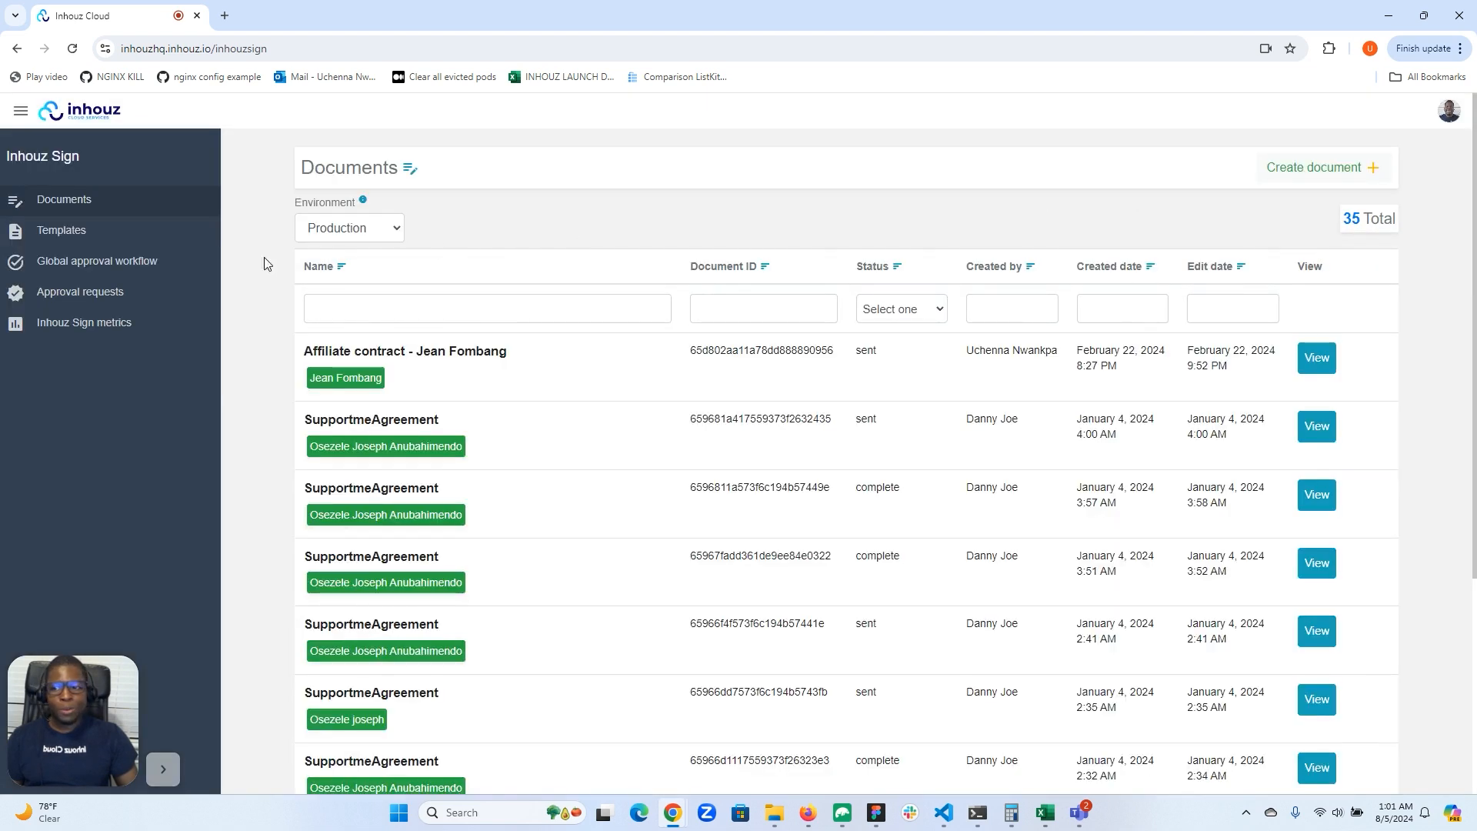
Step: Open the Test proposal template and view the file storage section of its Inhouz Sign settings
left_click(147, 246)
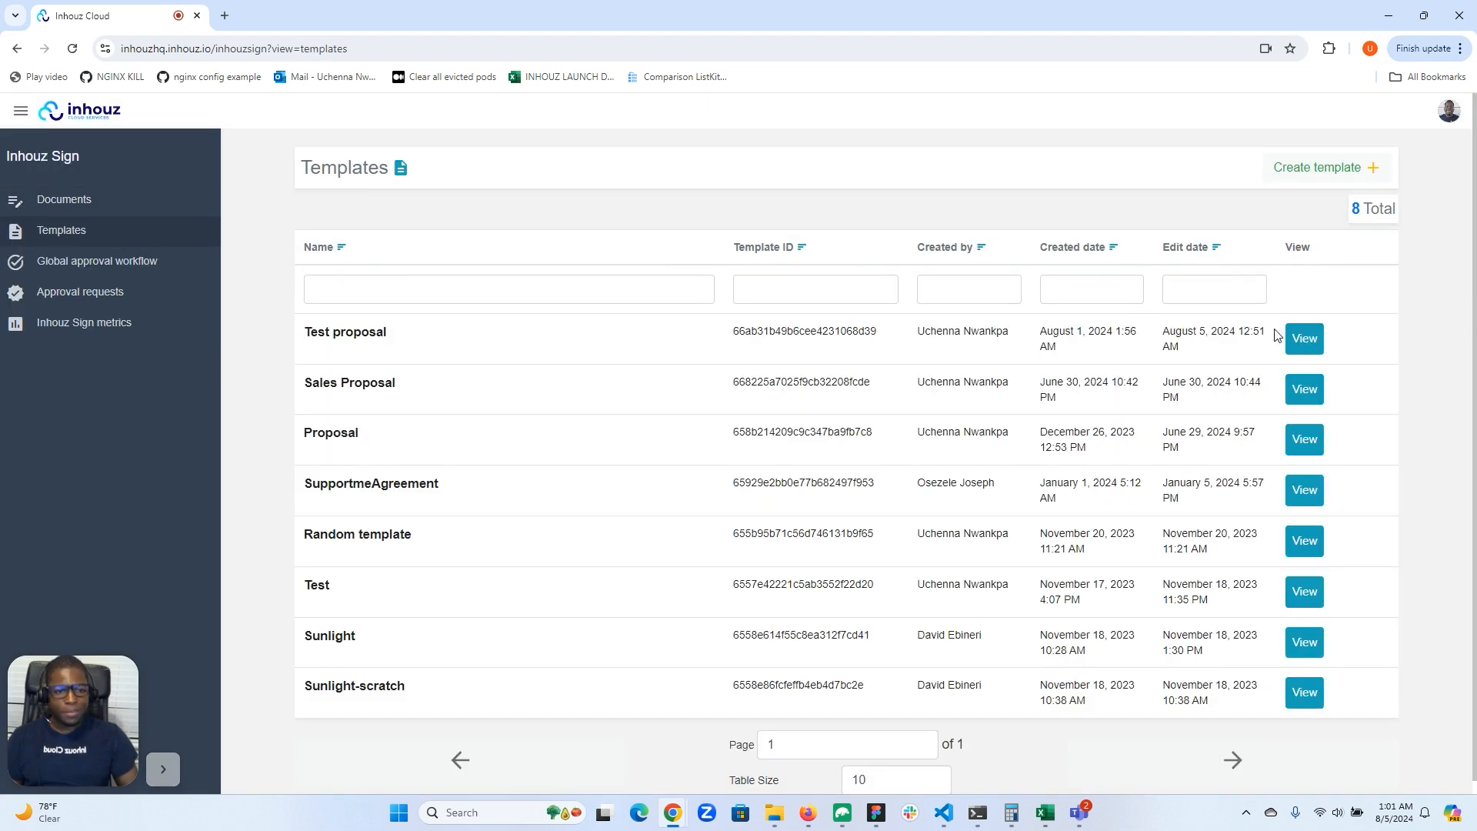
left_click(1304, 337)
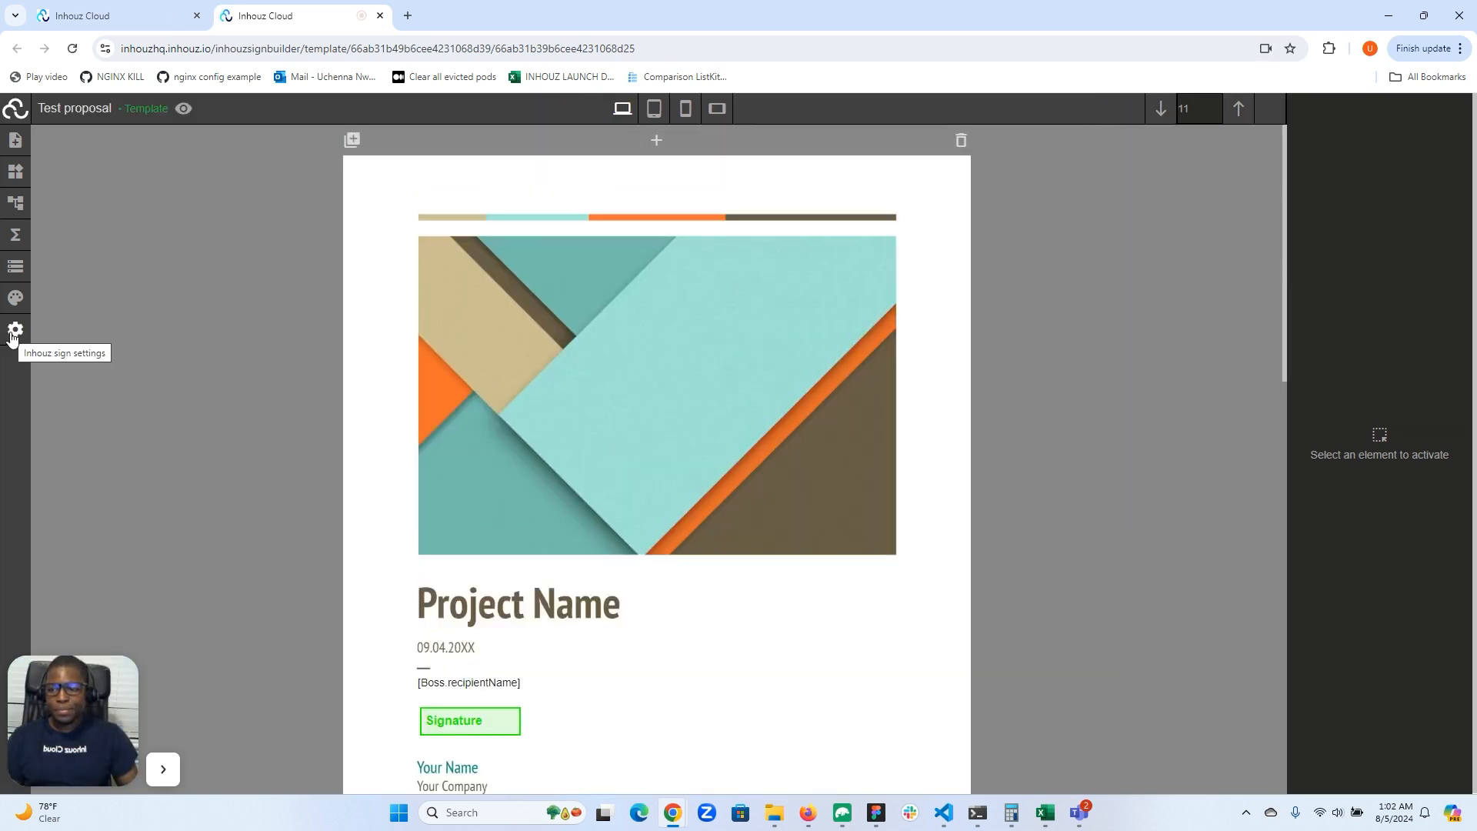
left_click(13, 335)
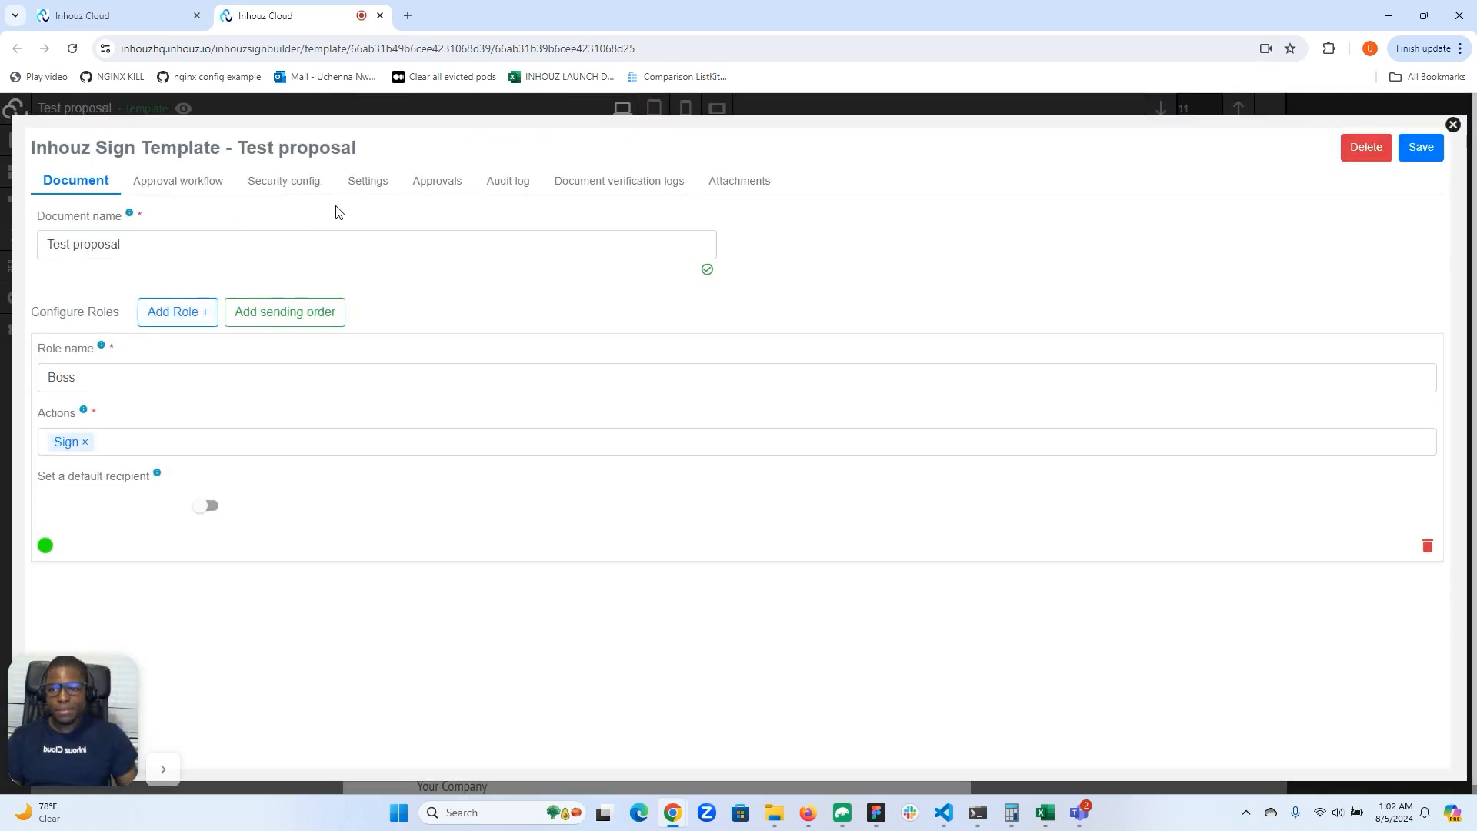
left_click(367, 187)
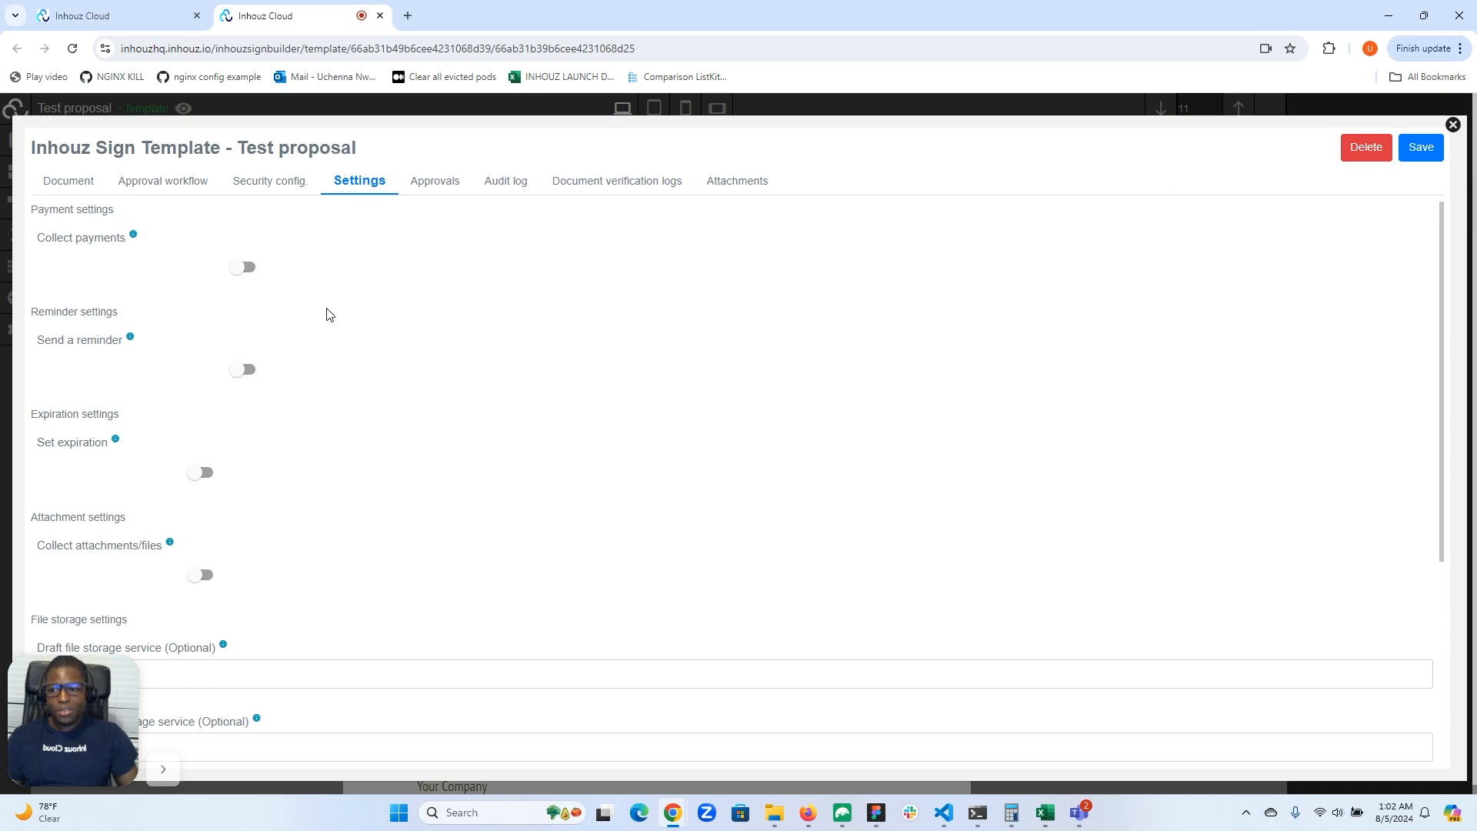
scroll(330, 340, "down", 3)
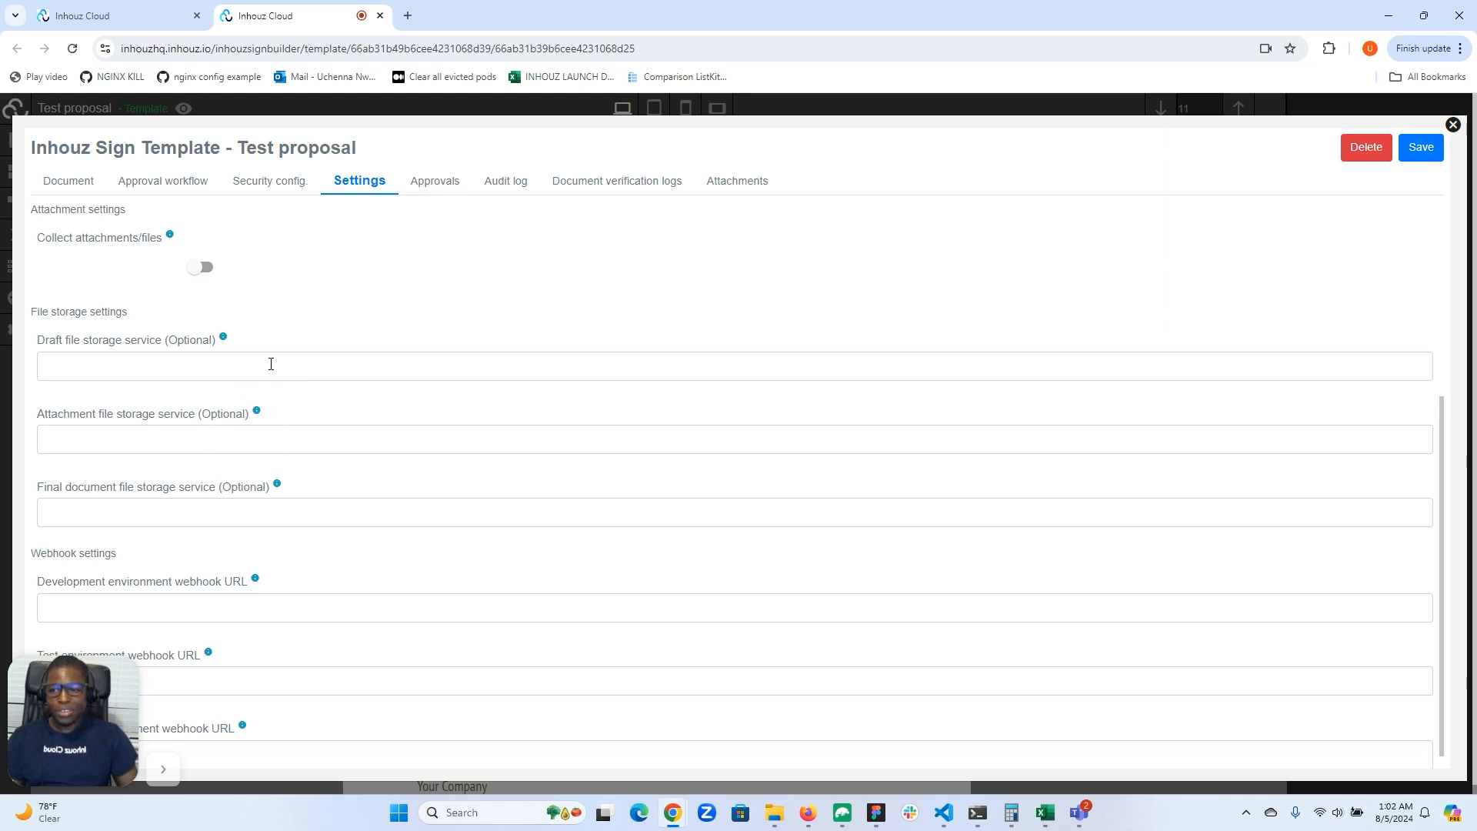
Step: Choose s3 Sandbox as the template's final document, attachment and draft file storage service, and close the settings without saving
left_click(226, 510)
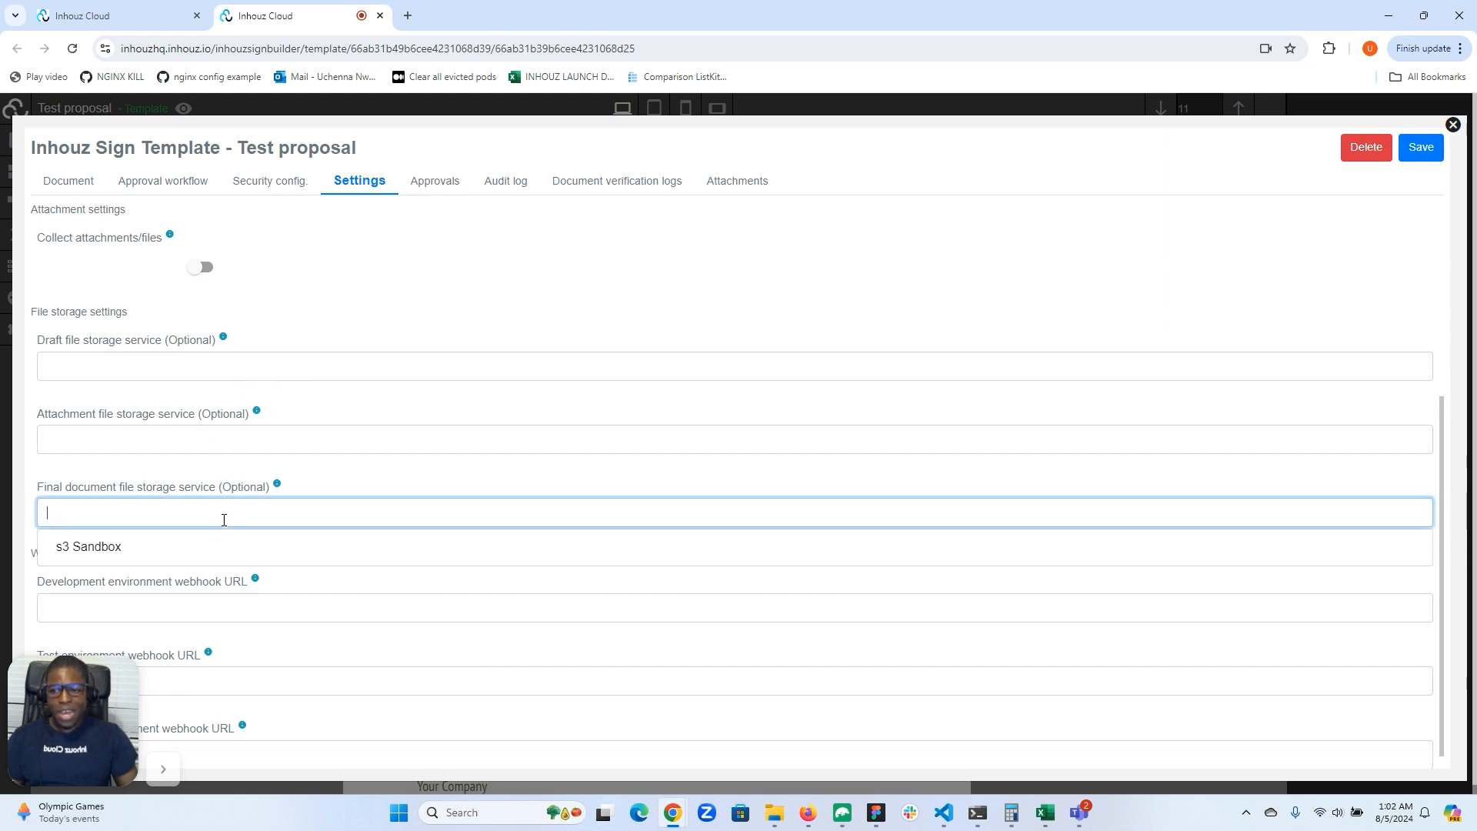
left_click(177, 550)
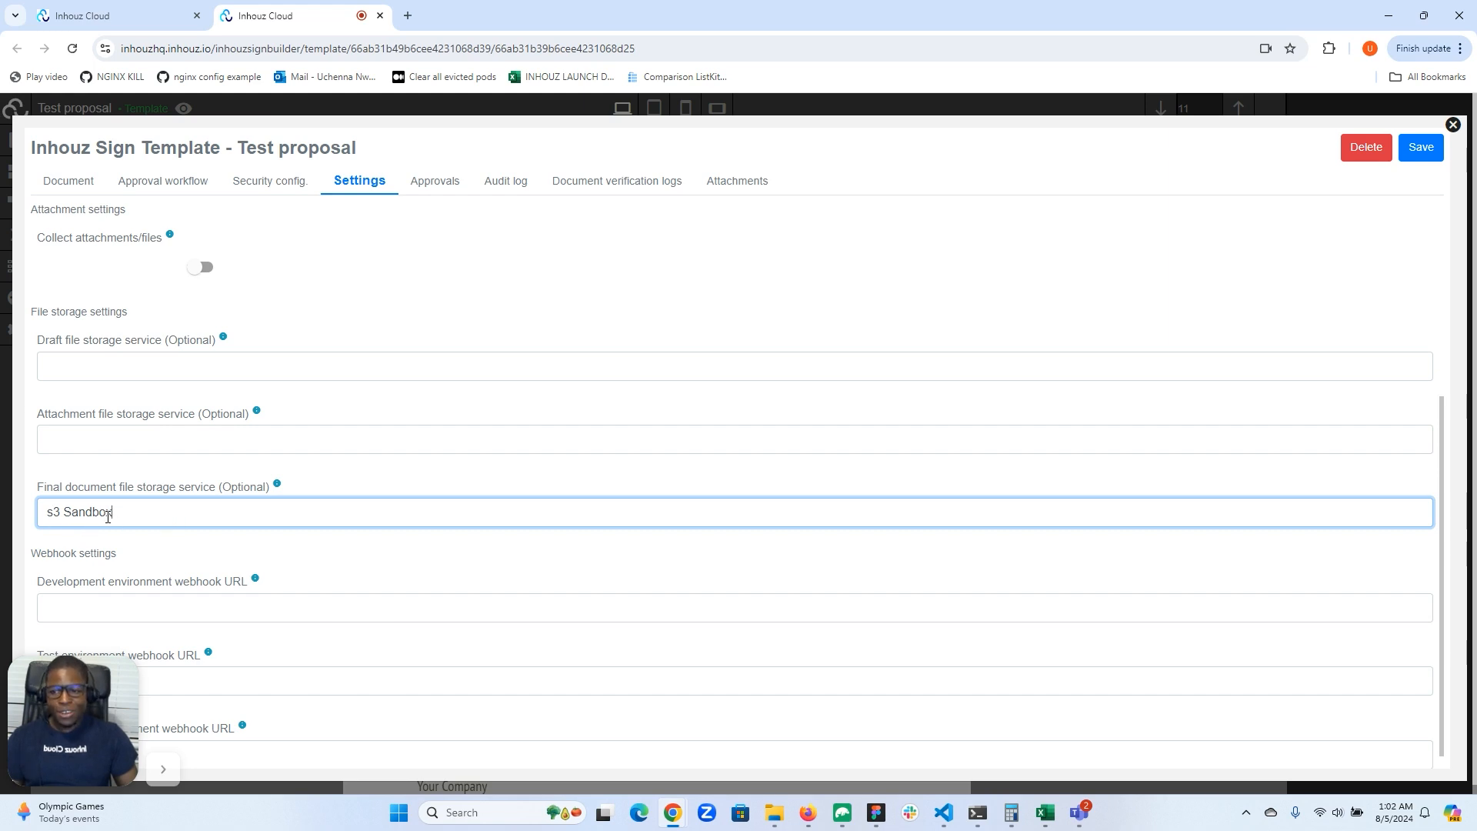
left_click(117, 440)
left_click(89, 480)
left_click(115, 368)
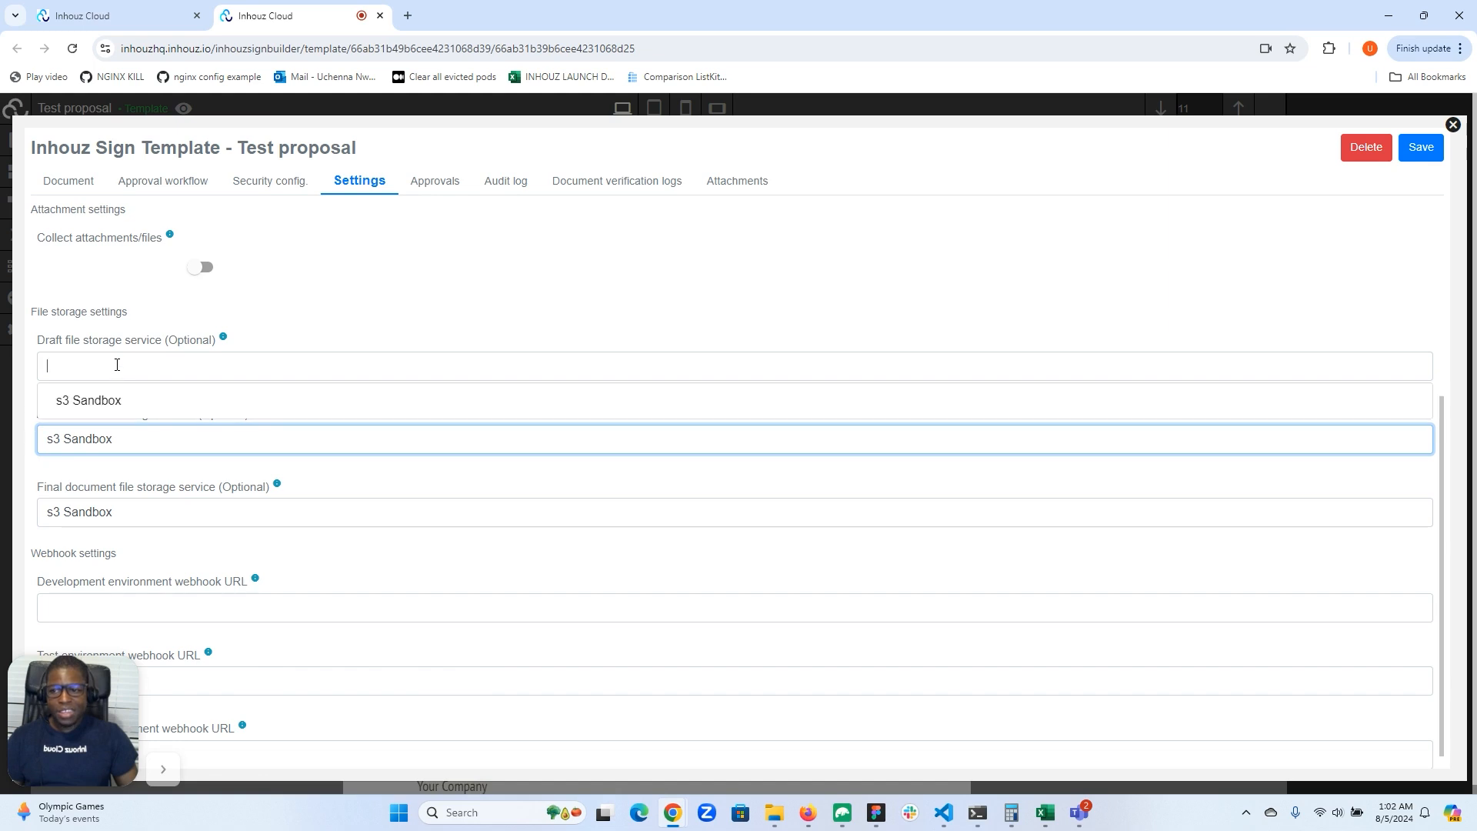
left_click(106, 406)
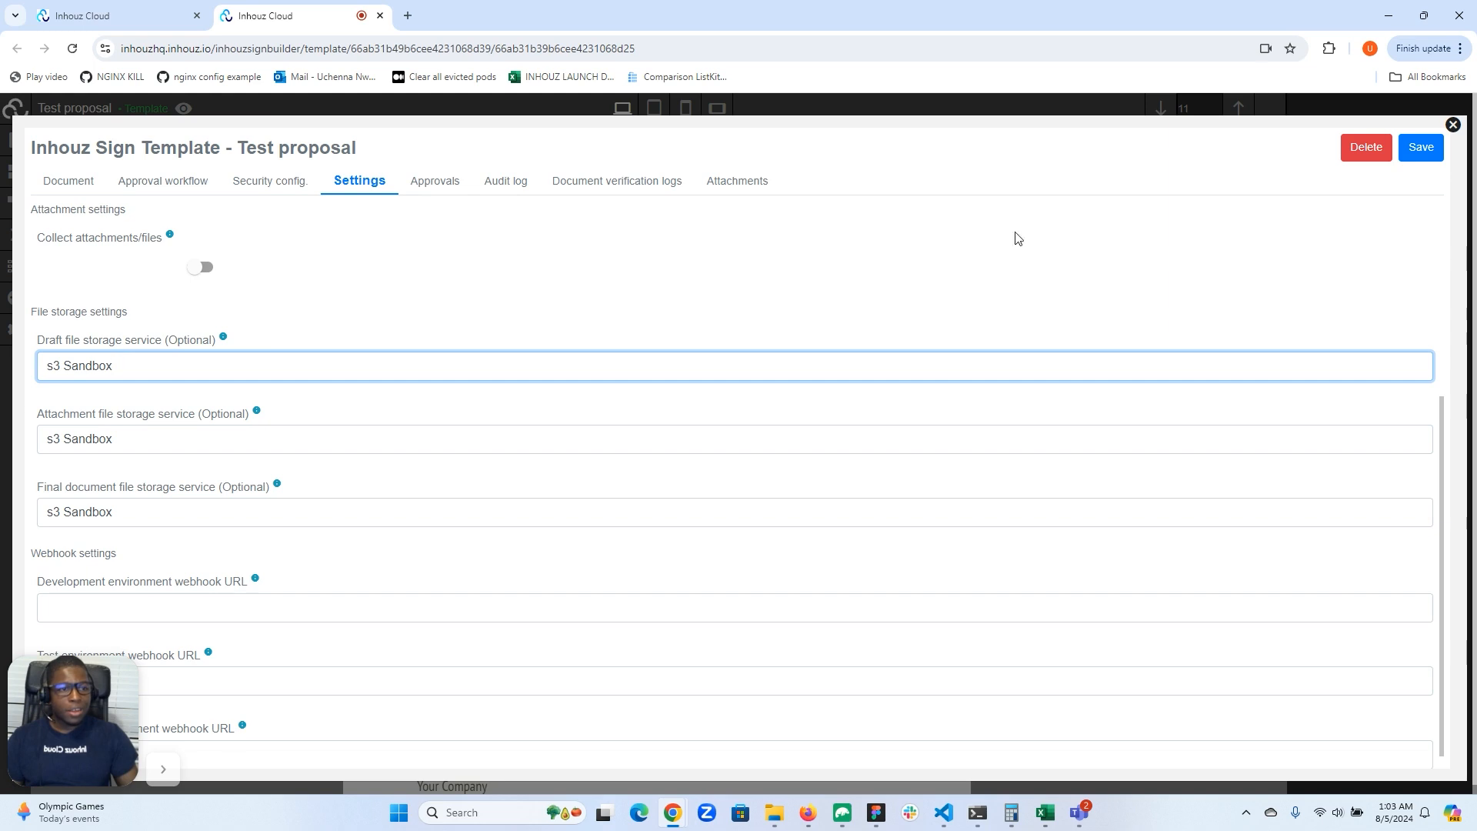
left_click(1452, 125)
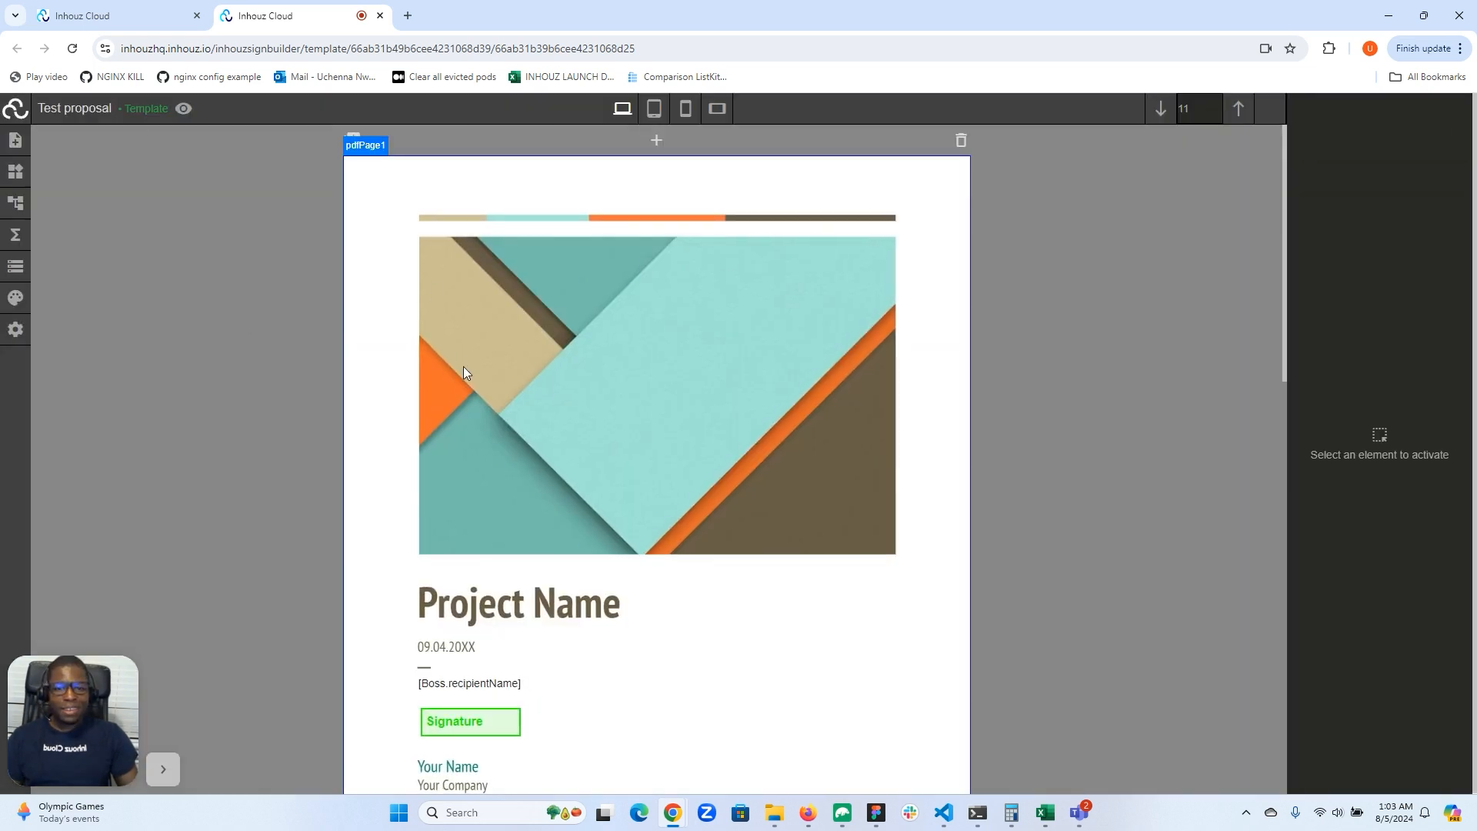
scroll(462, 369, "down", 10)
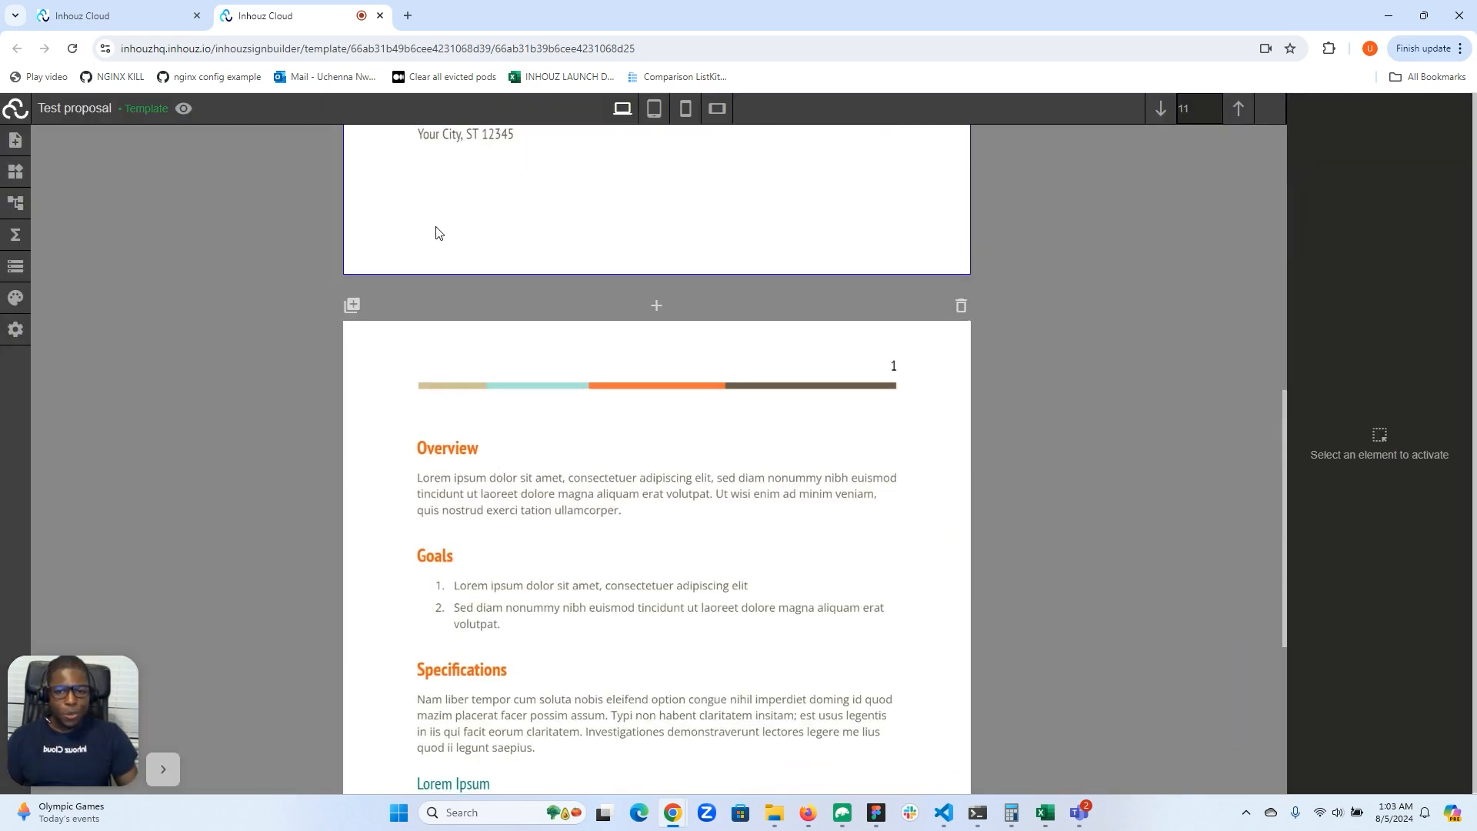
scroll(294, 400, "up", 4)
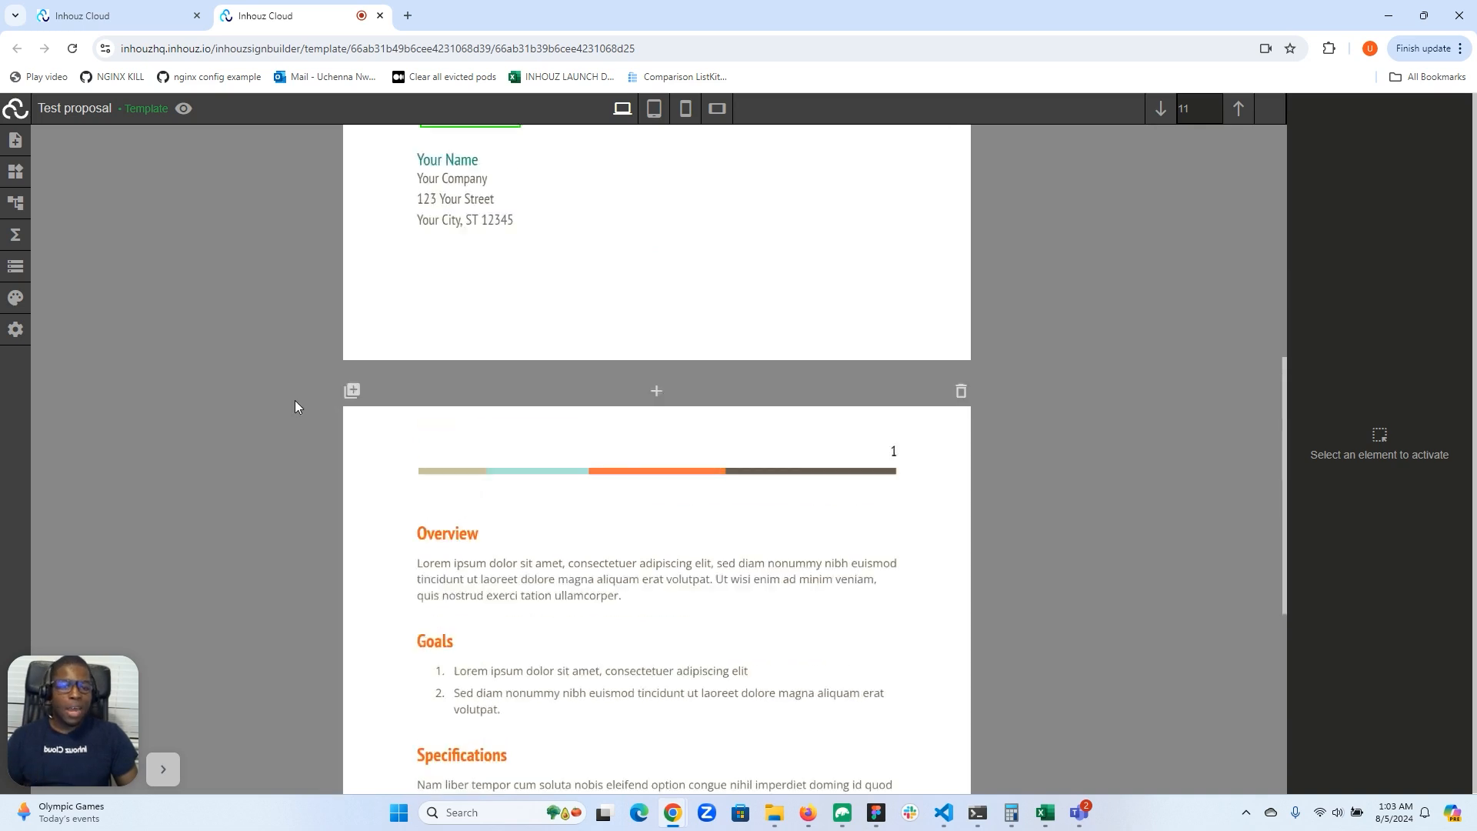
scroll(294, 401, "up", 3)
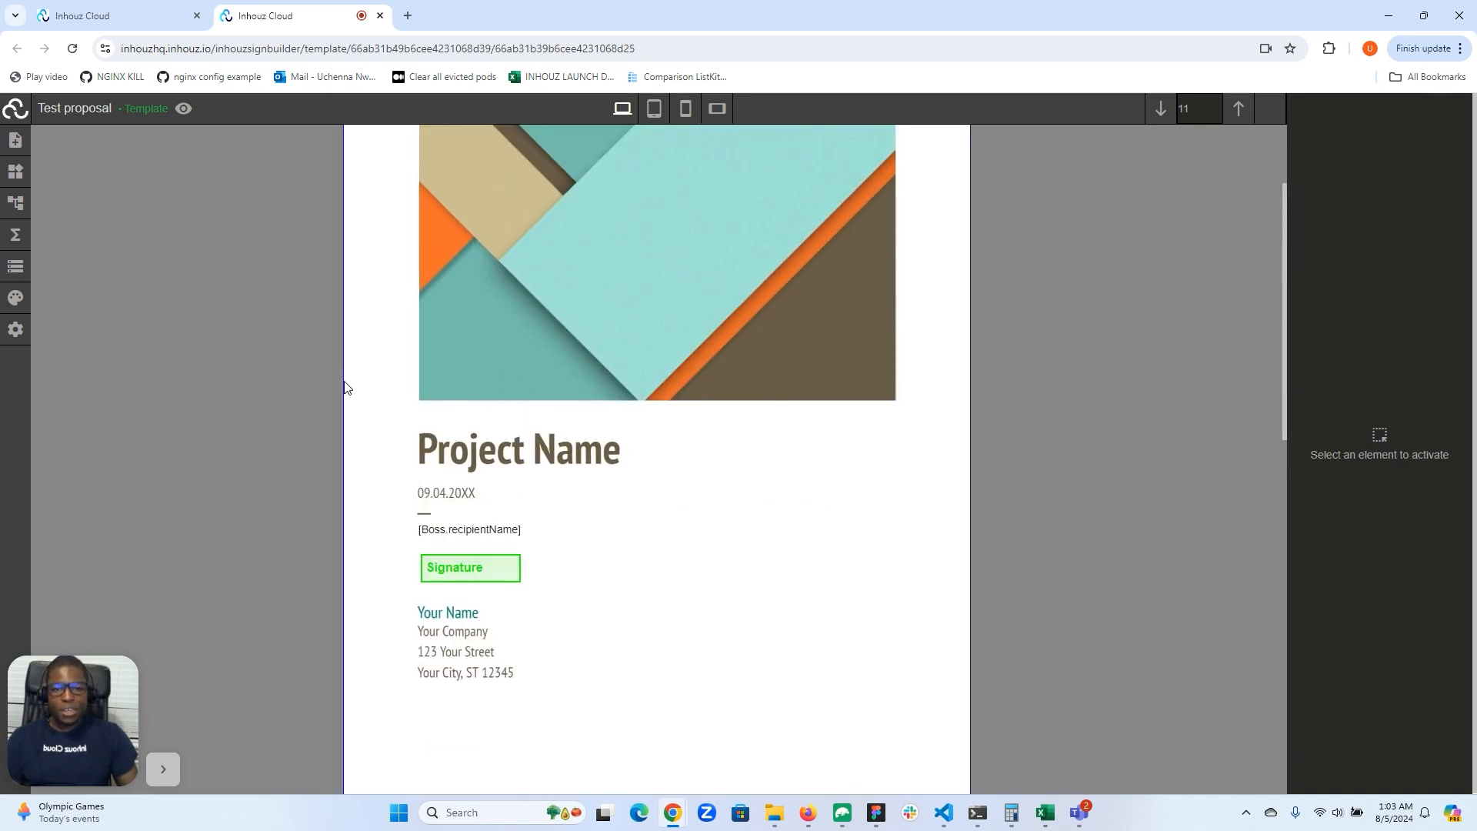
scroll(246, 369, "up", 2)
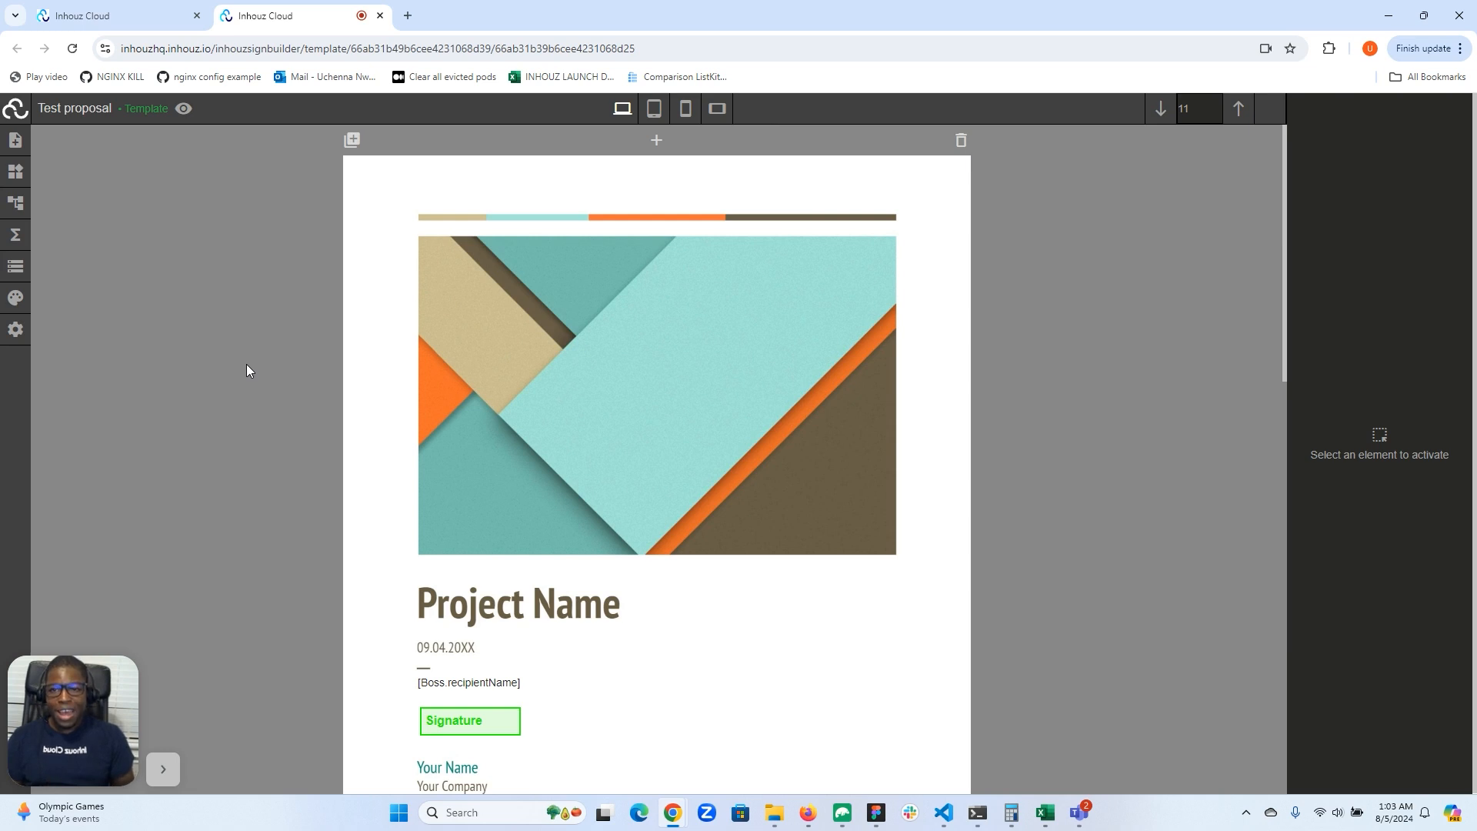
Step: View the account's list of file storage services, and return to the open Test proposal template
left_click(100, 16)
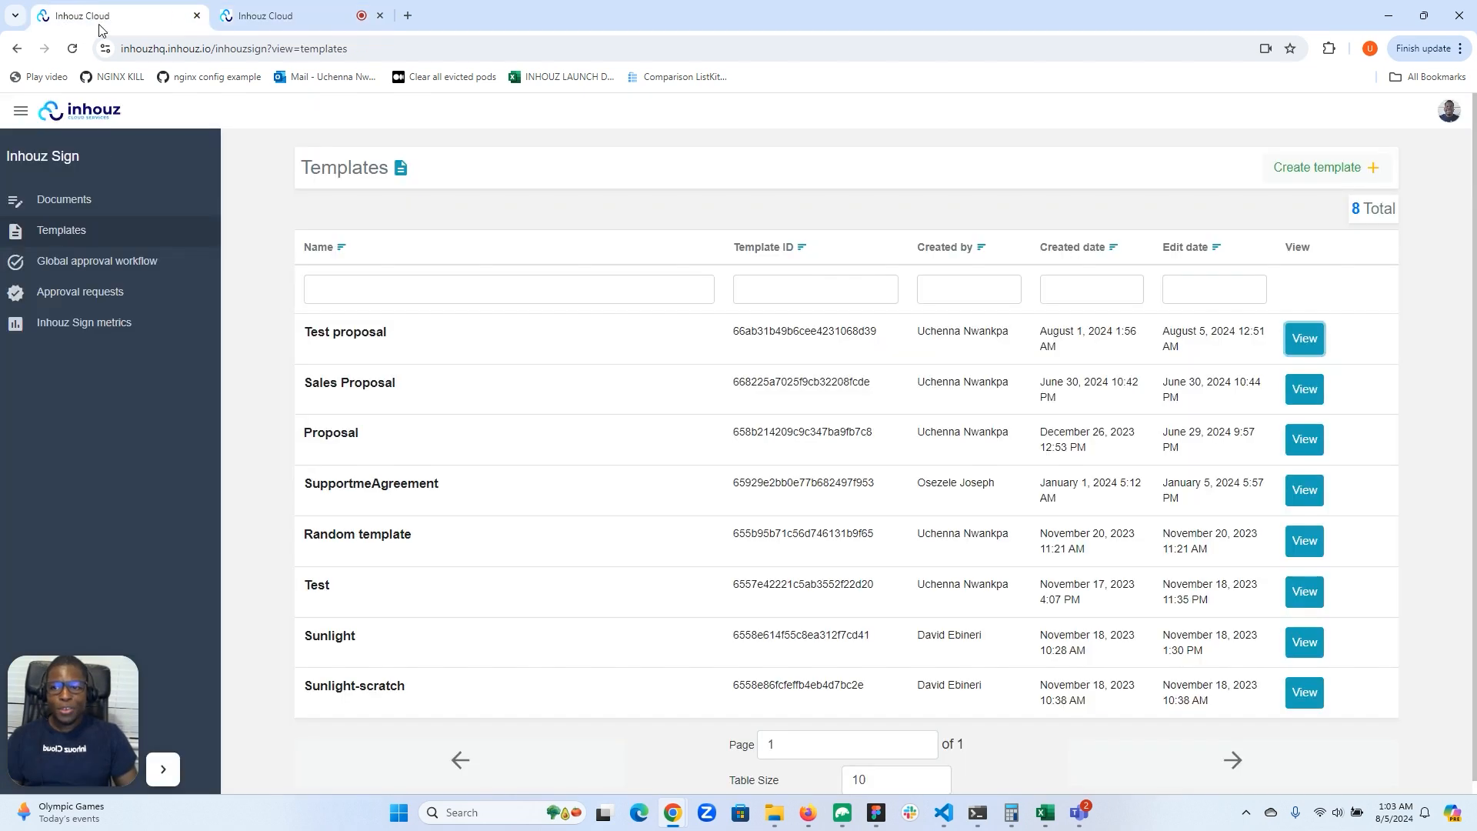
left_click(21, 111)
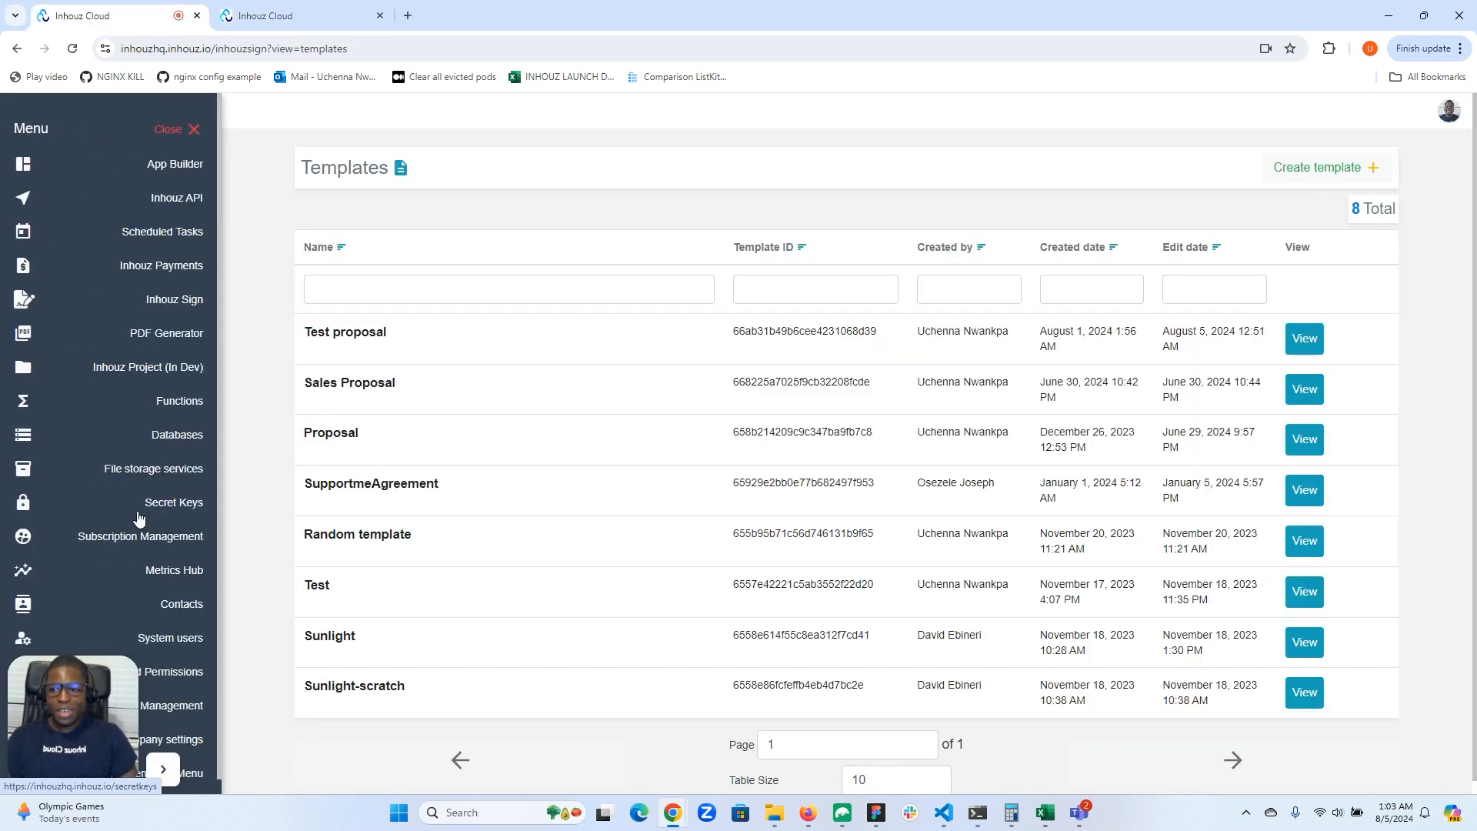
left_click(151, 473)
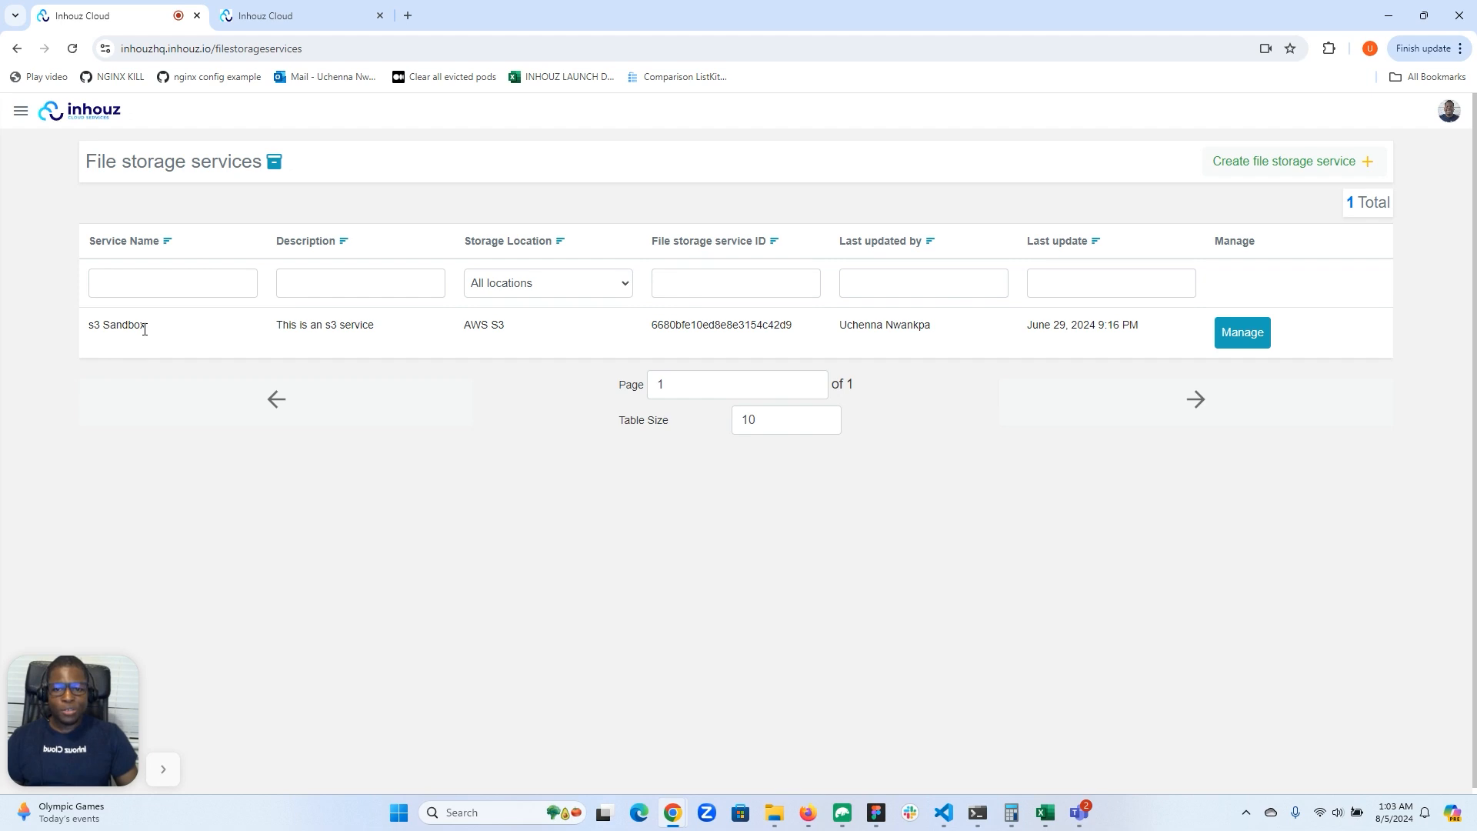
left_click(271, 13)
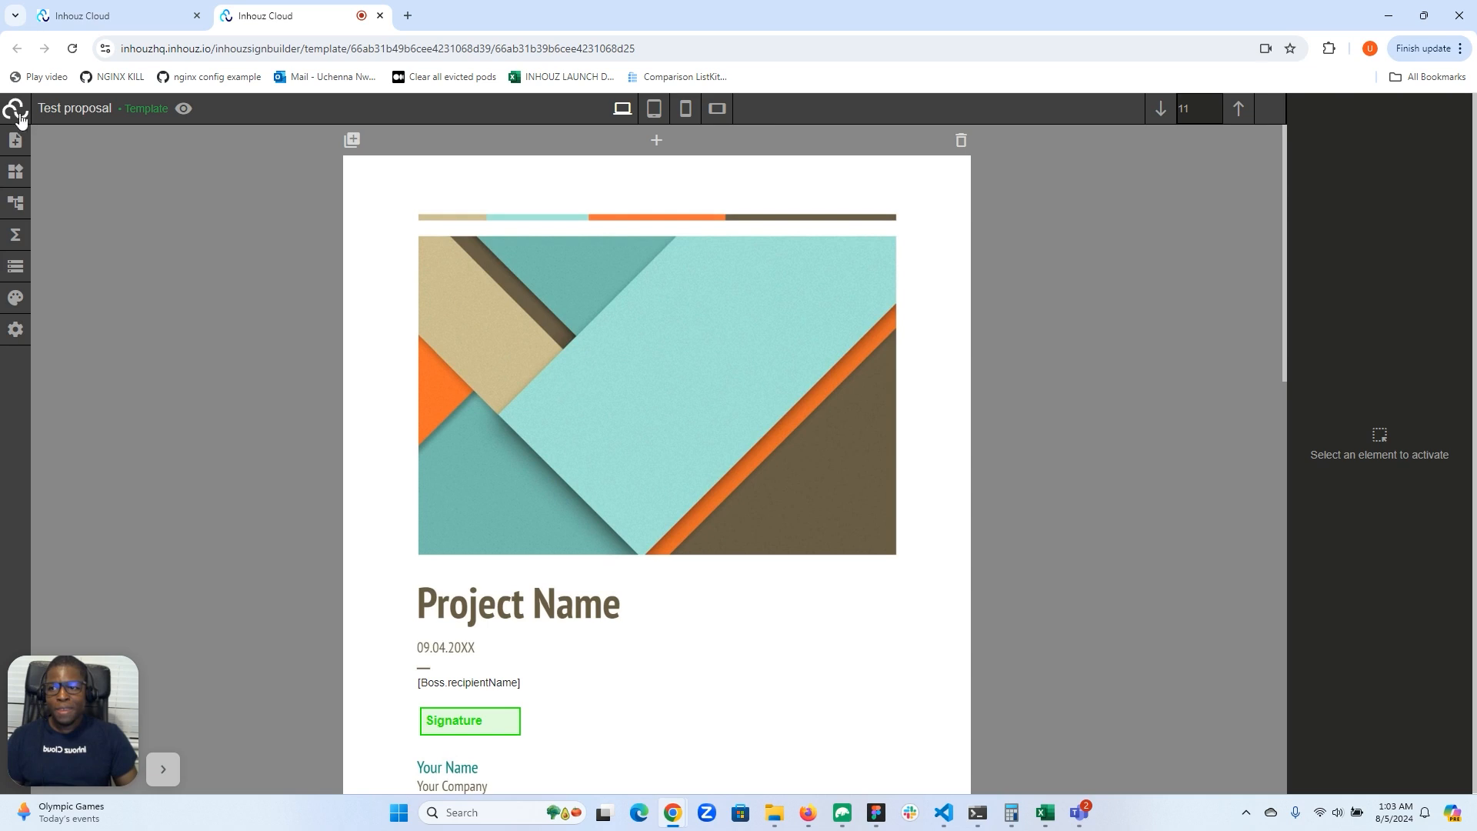
Step: Leave the template and open the storage settings within the company settings
left_click(125, 29)
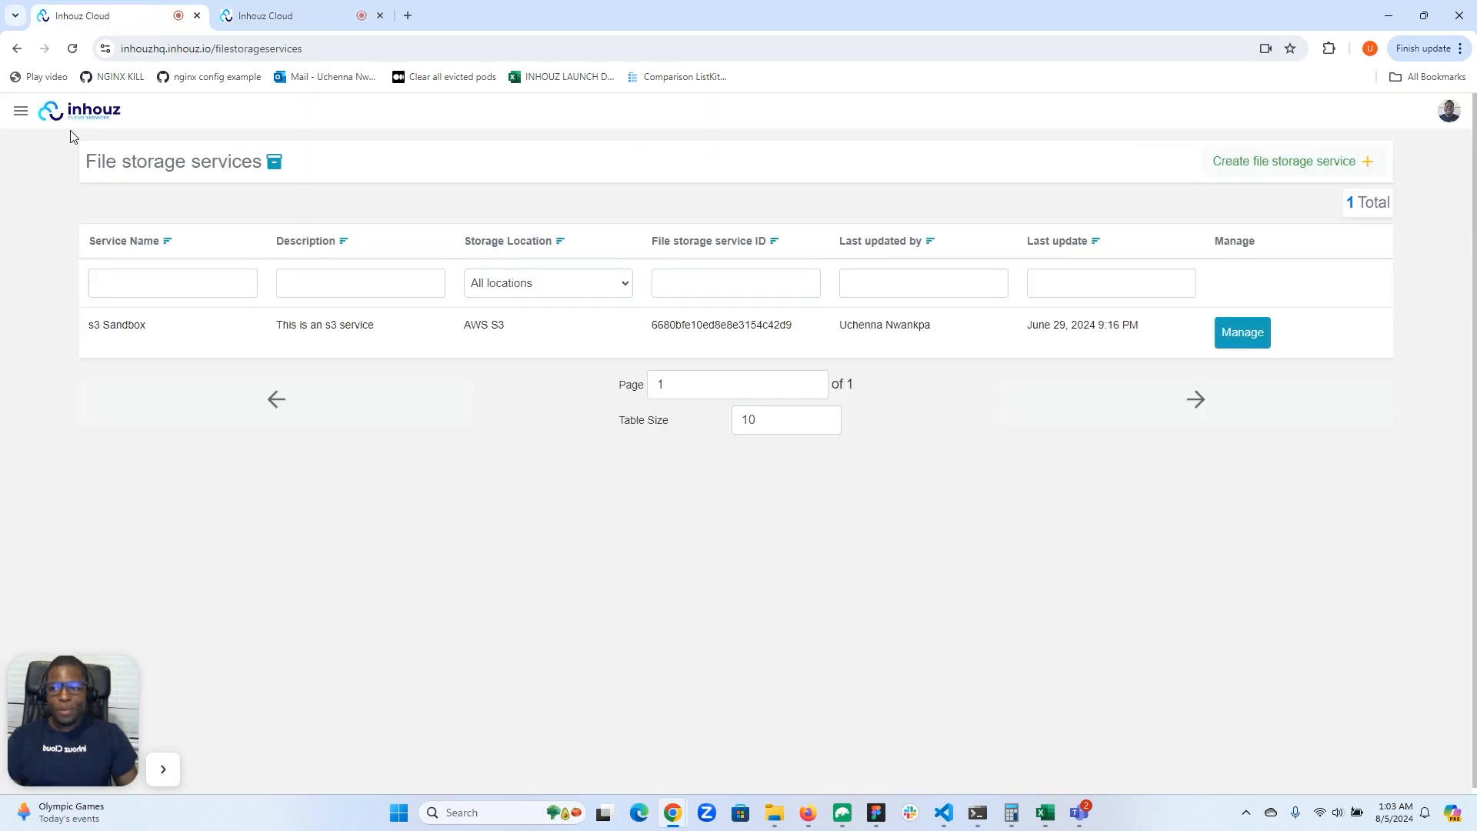
left_click(21, 113)
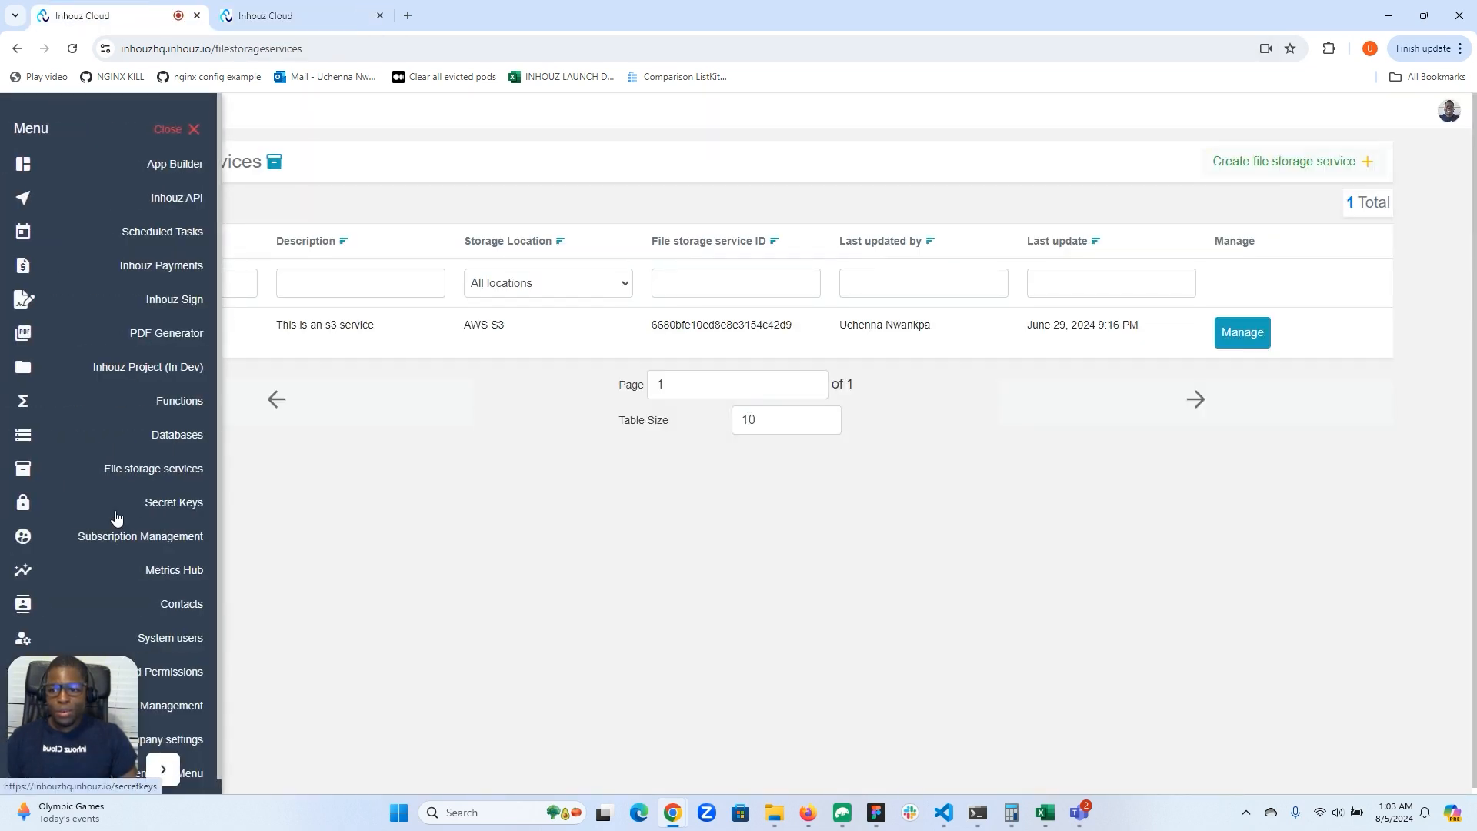
left_click_drag(73, 722, 346, 654)
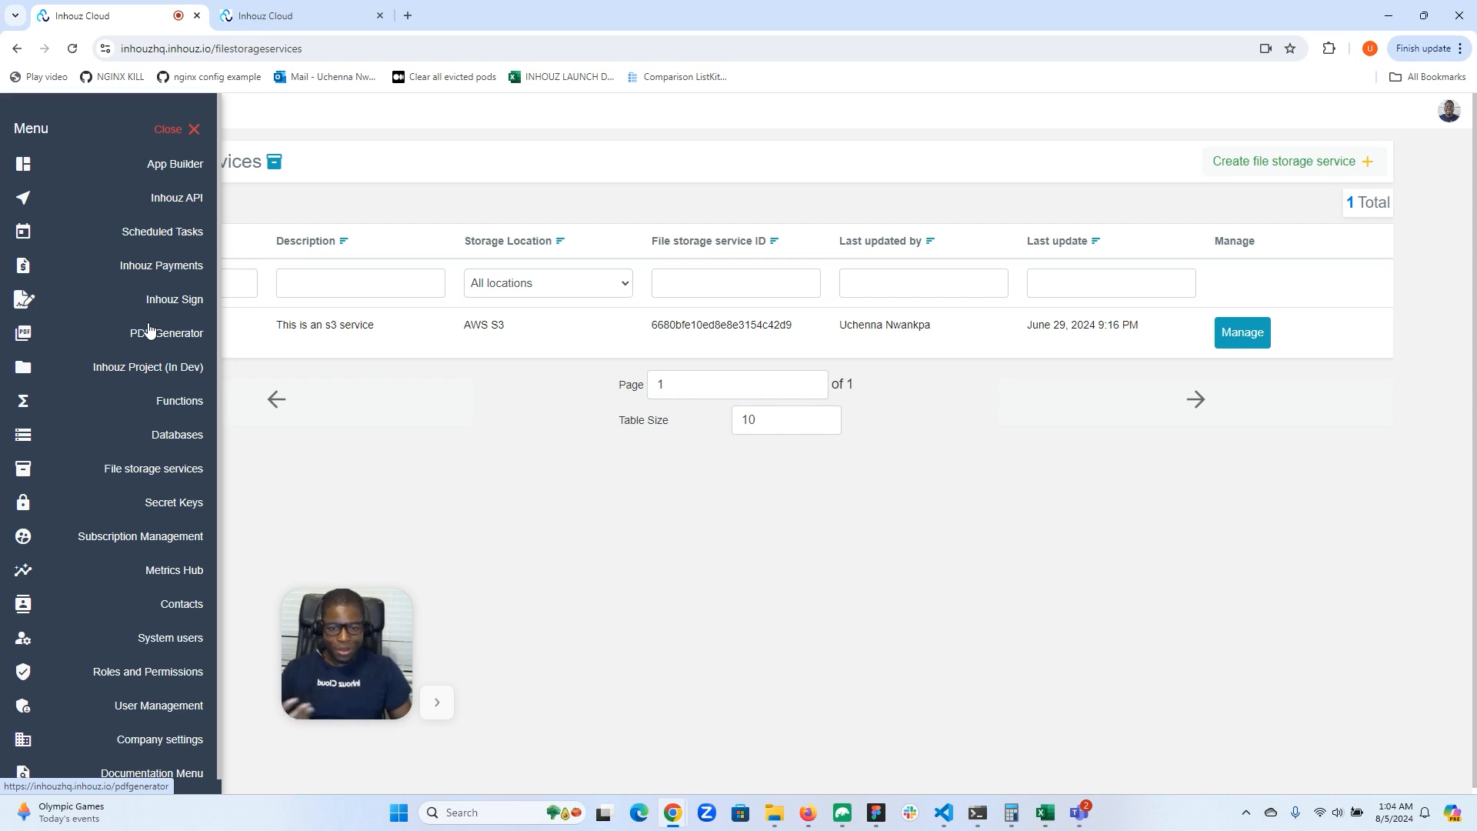
scroll(152, 447, "down", 1)
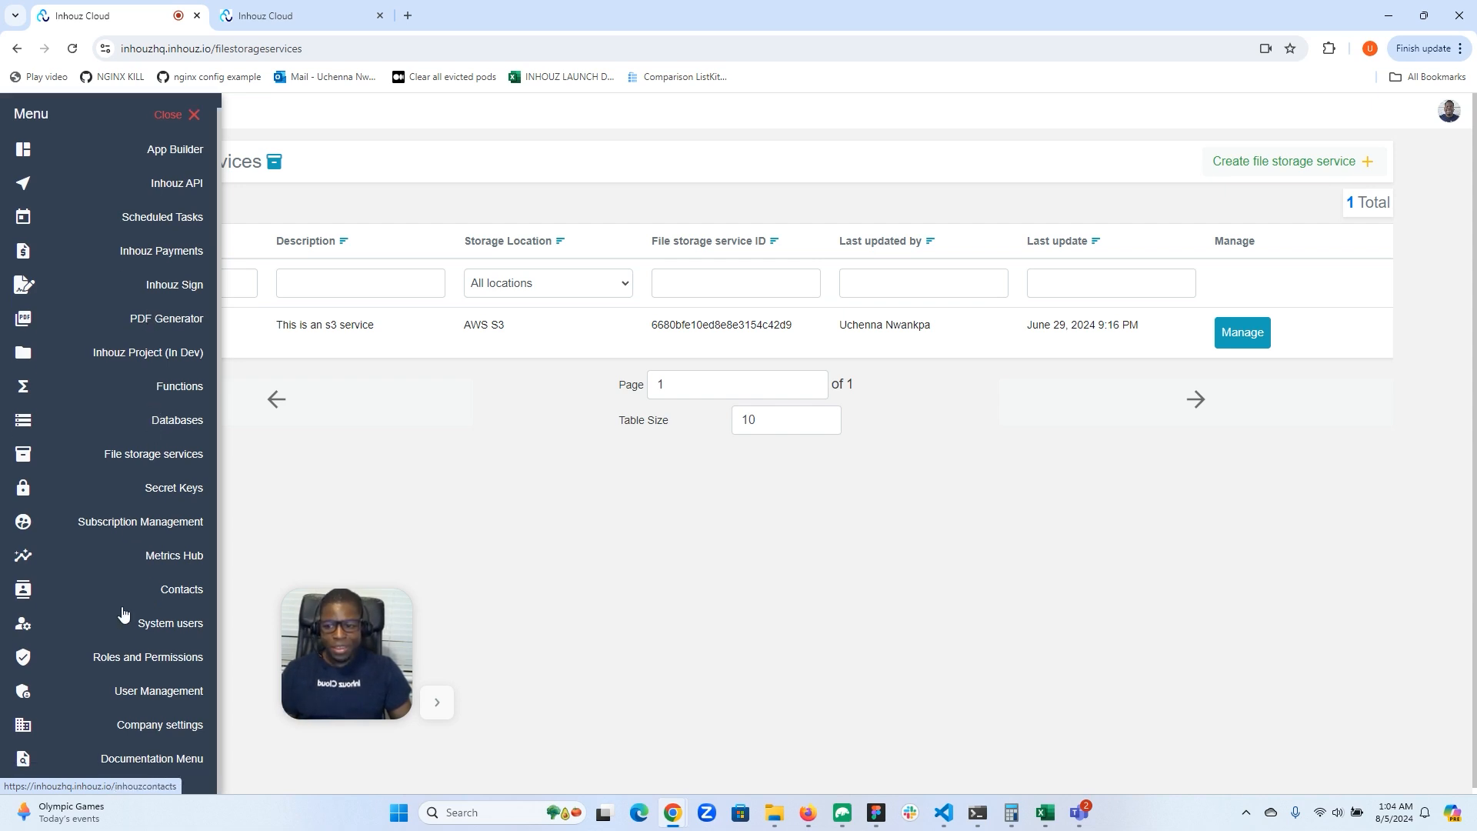
left_click(127, 733)
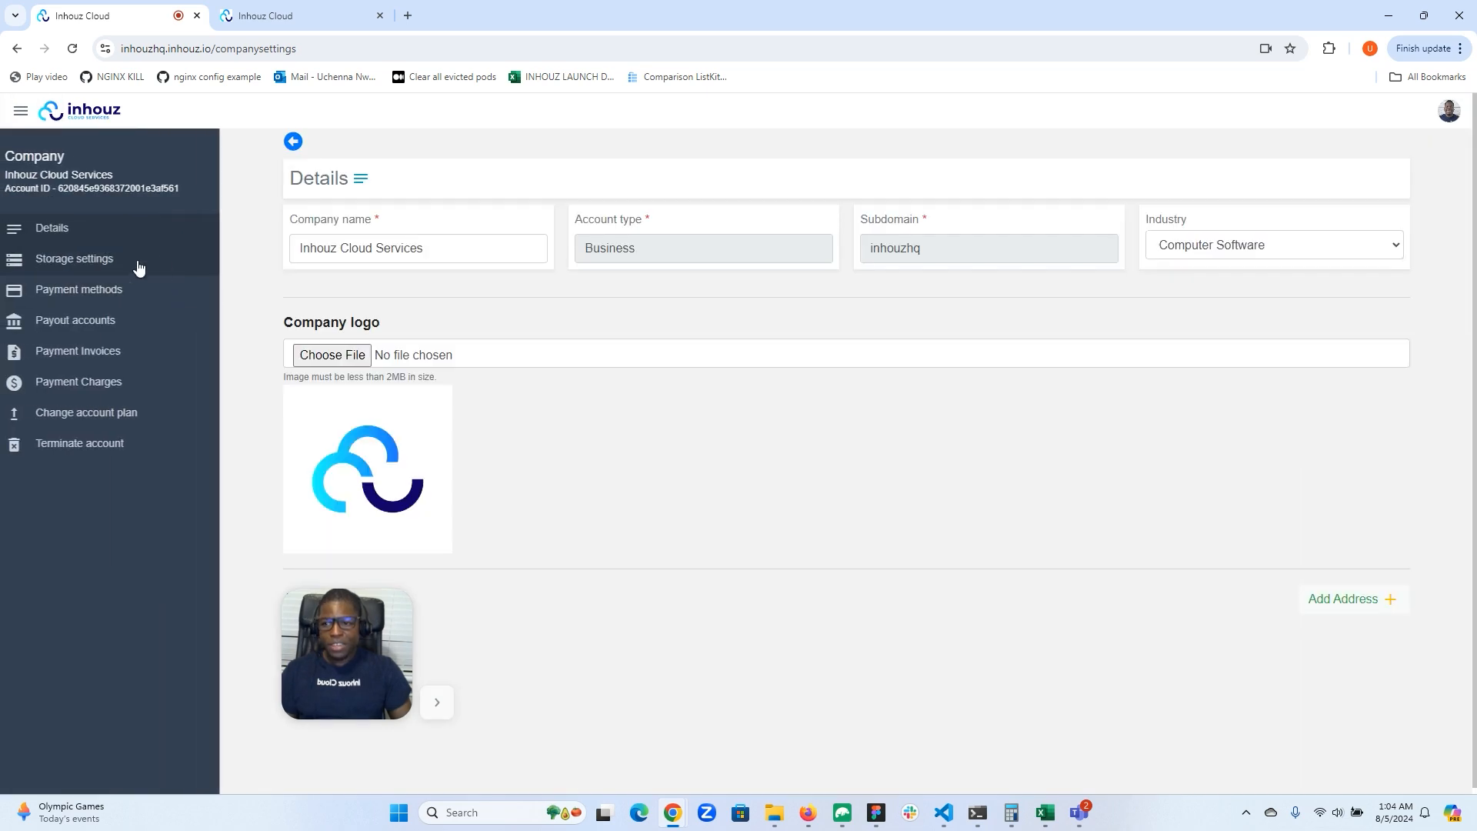
left_click(113, 264)
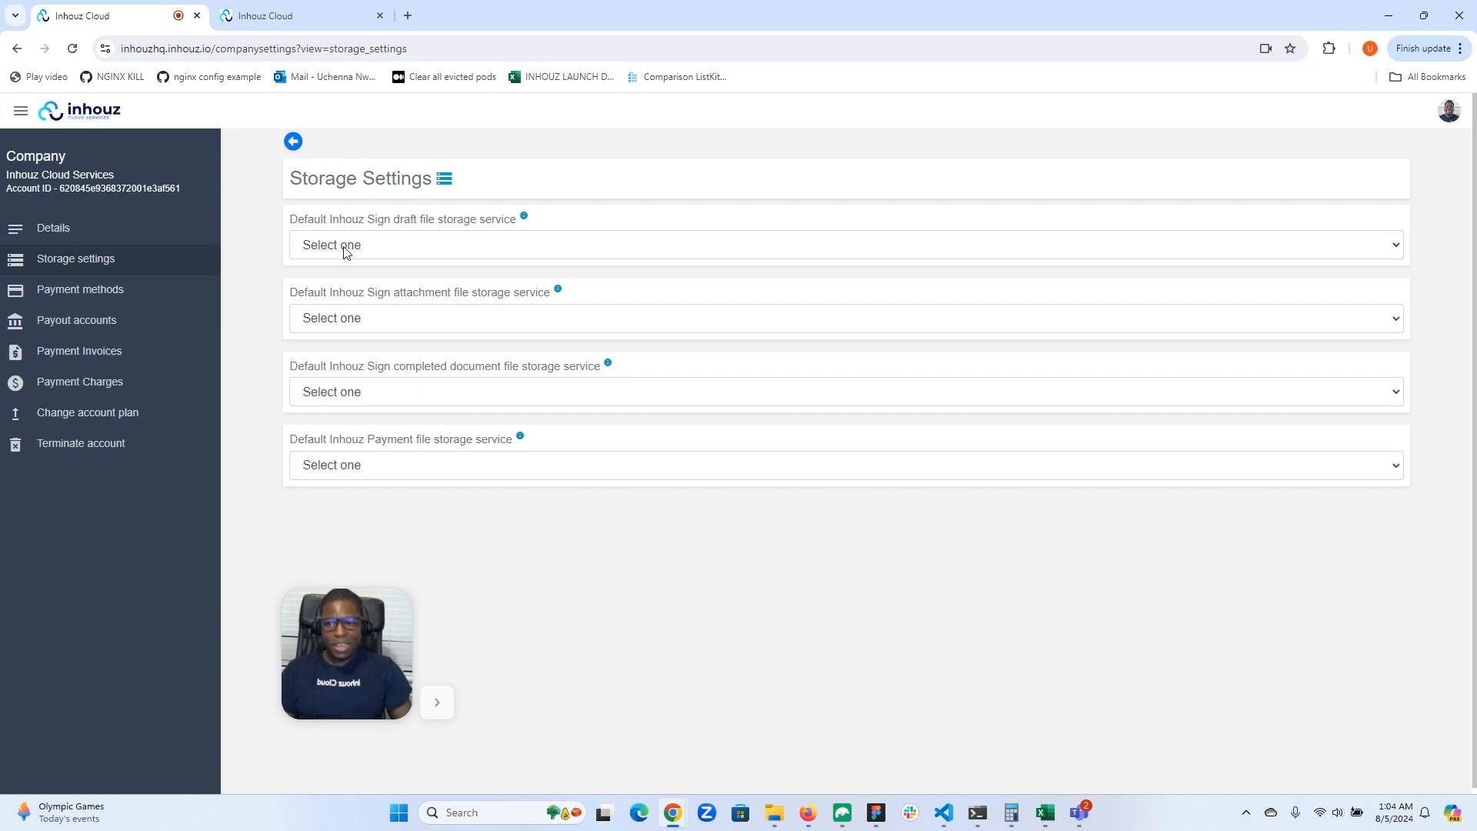
Step: Set the company's default Inhouz Sign draft, attachment and completed document file storage services to s3 Sandbox
left_click(397, 244)
left_click(389, 282)
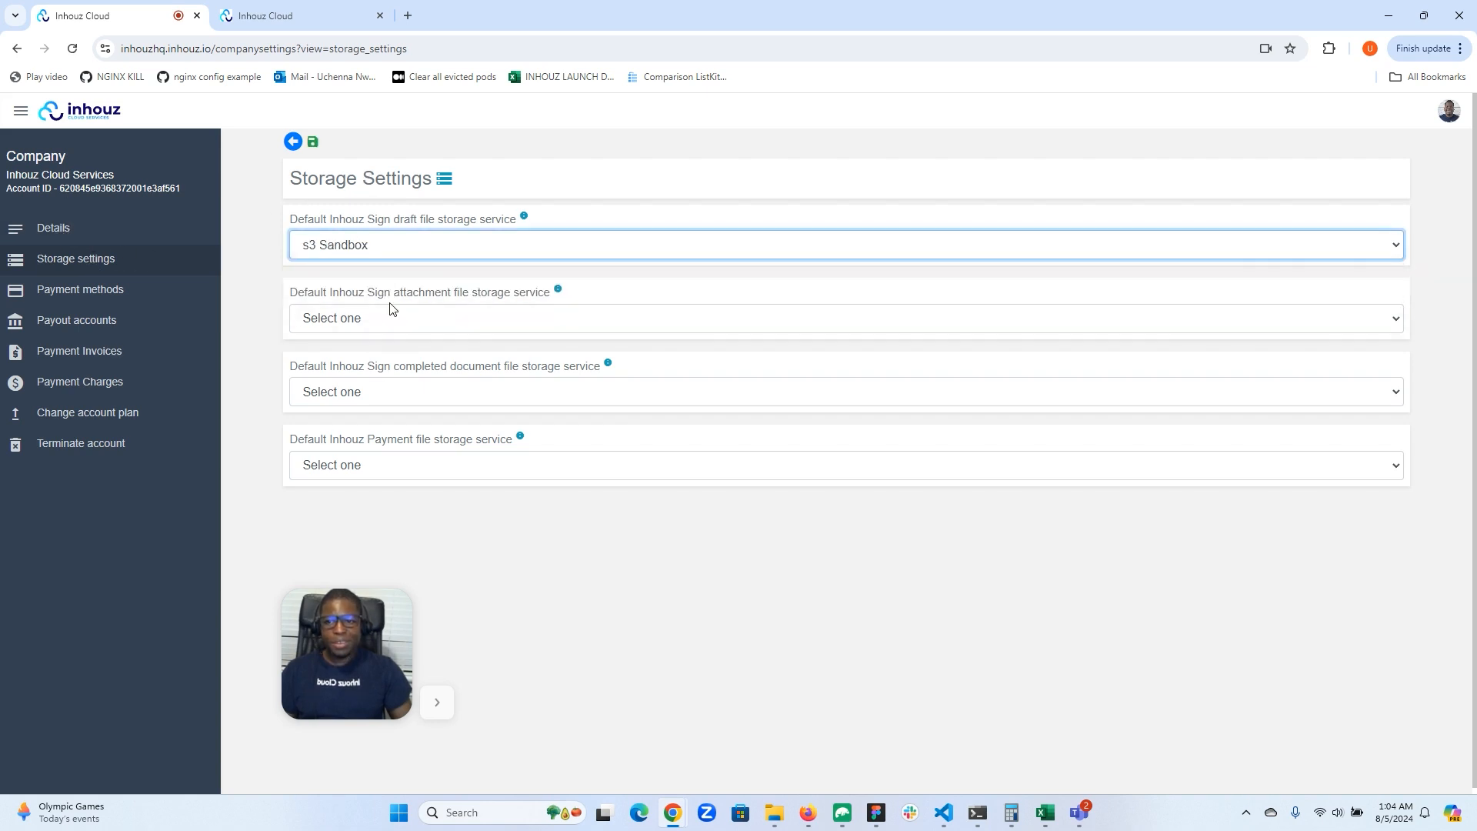
left_click(389, 329)
left_click(377, 356)
left_click(374, 392)
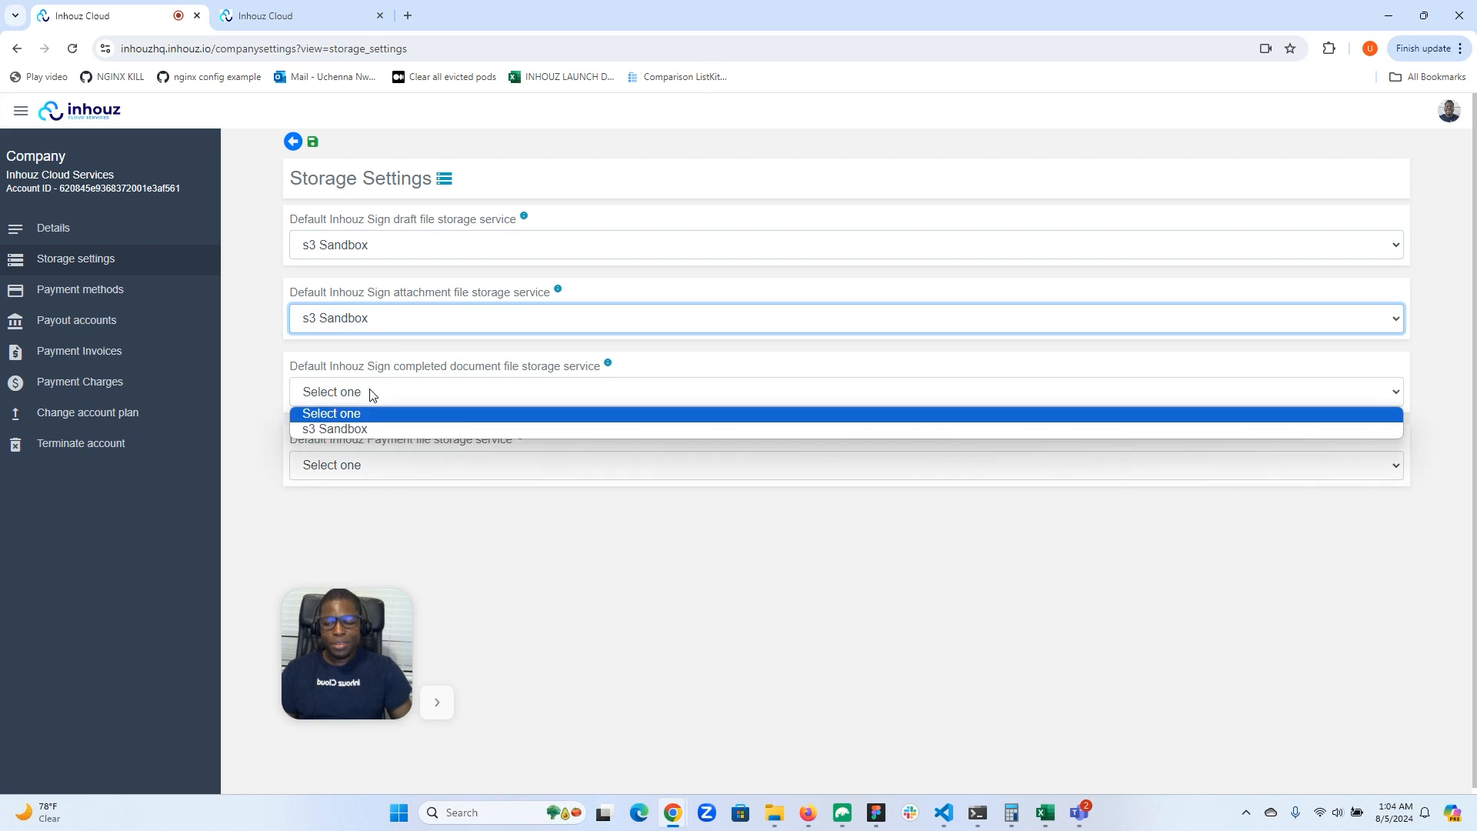
left_click(361, 433)
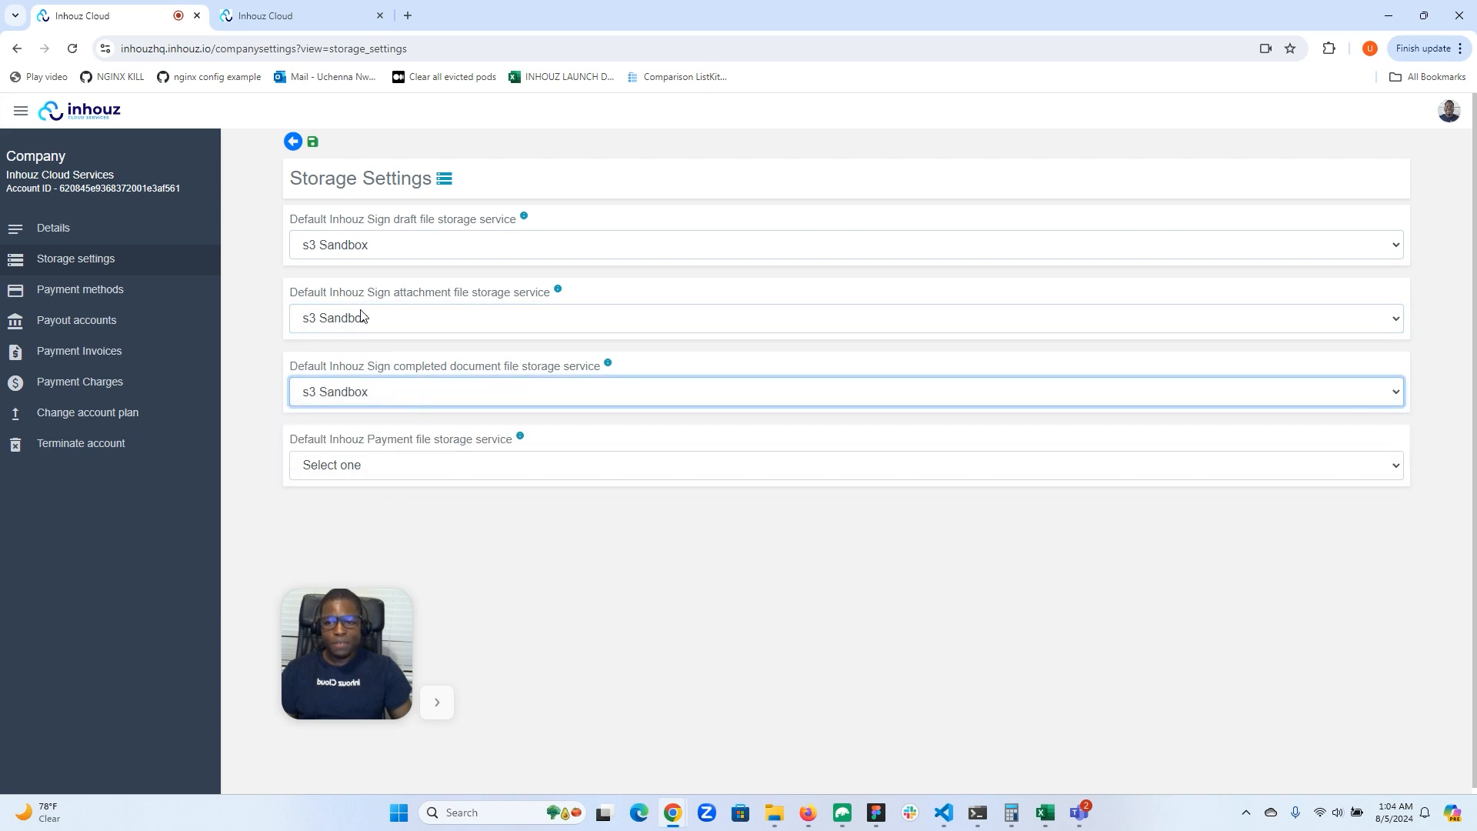